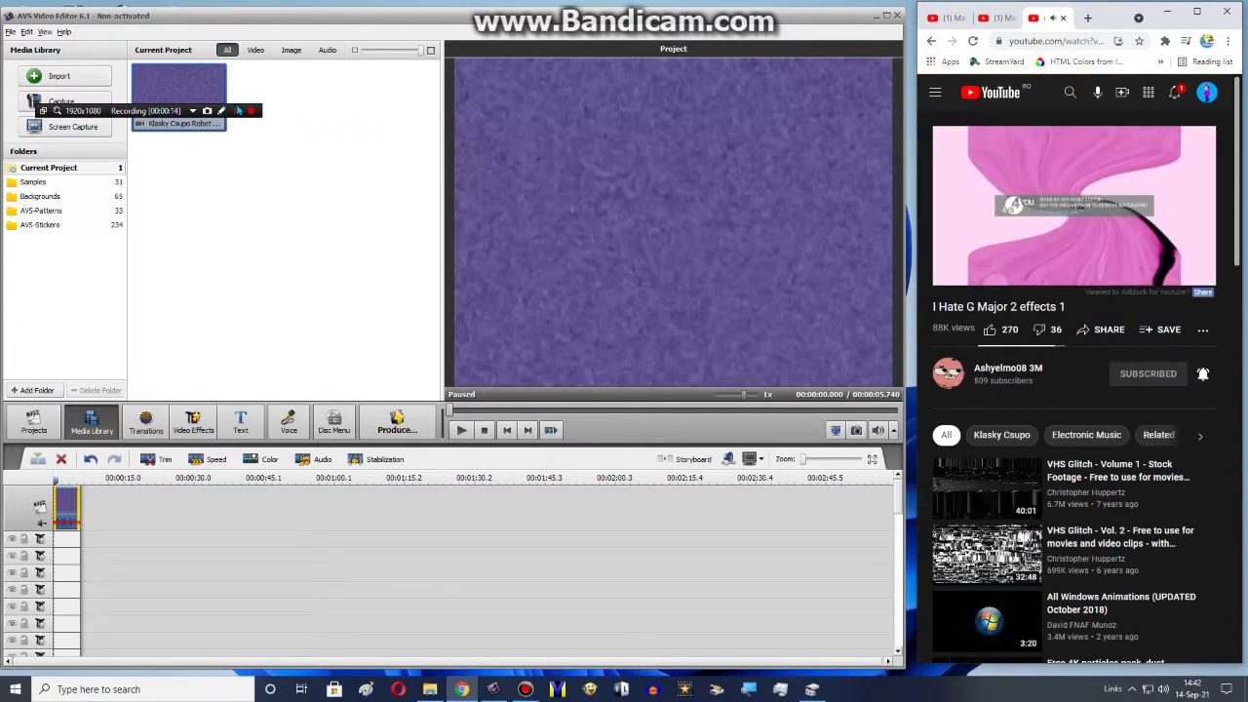
- Add the Invert and Colorize effects on the first two effect tracks and shorten both to the clip's length
key("super+Up")
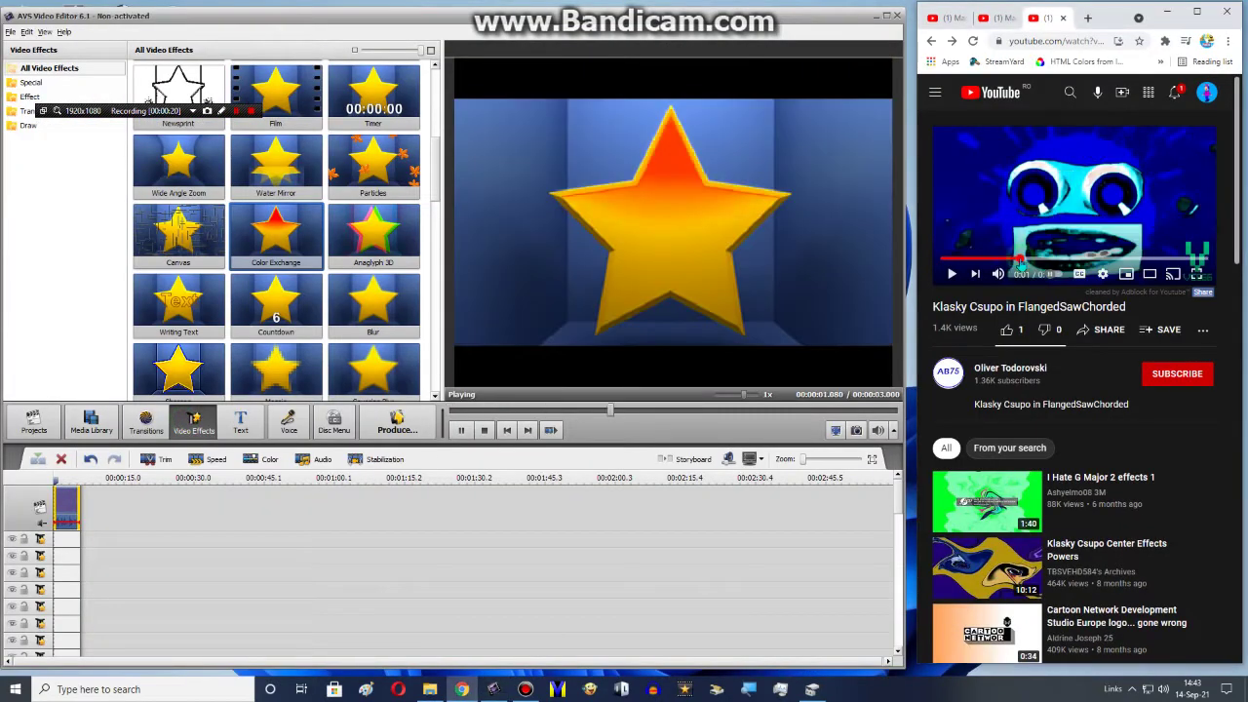
scroll(315, 195, "down", 5)
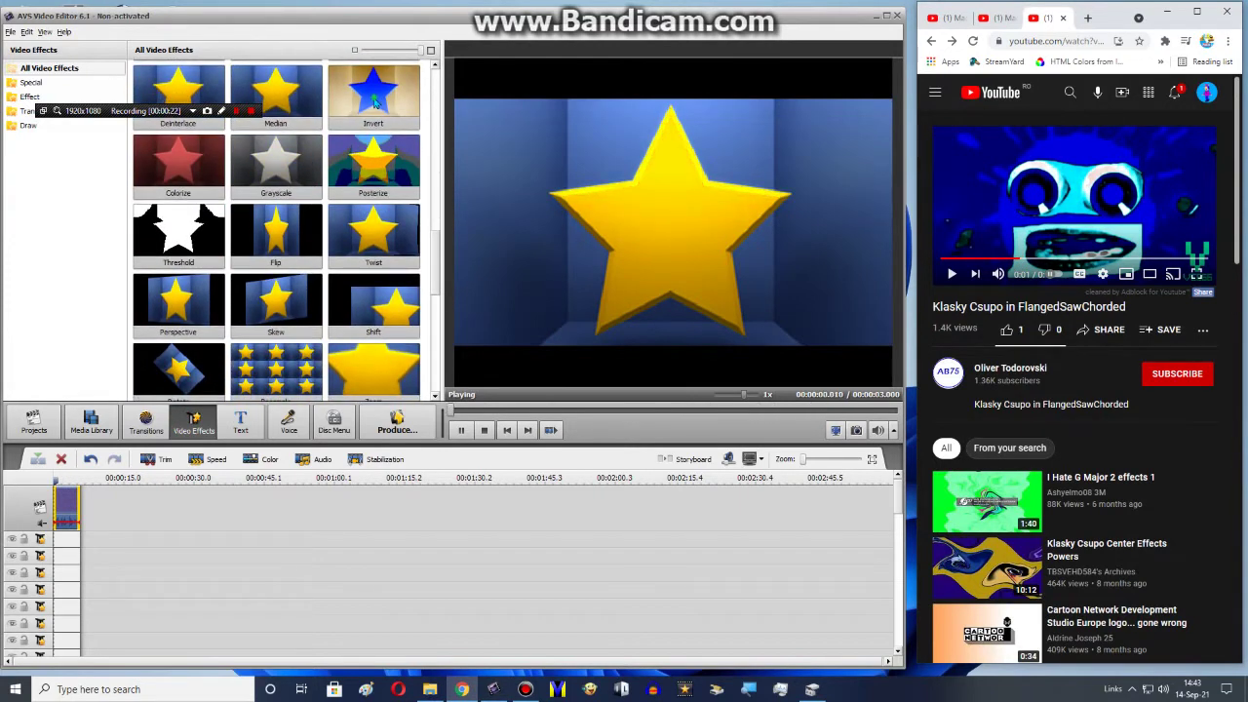
left_click_drag(374, 92, 59, 542)
left_click_drag(334, 540, 80, 539)
left_click_drag(213, 155, 60, 557)
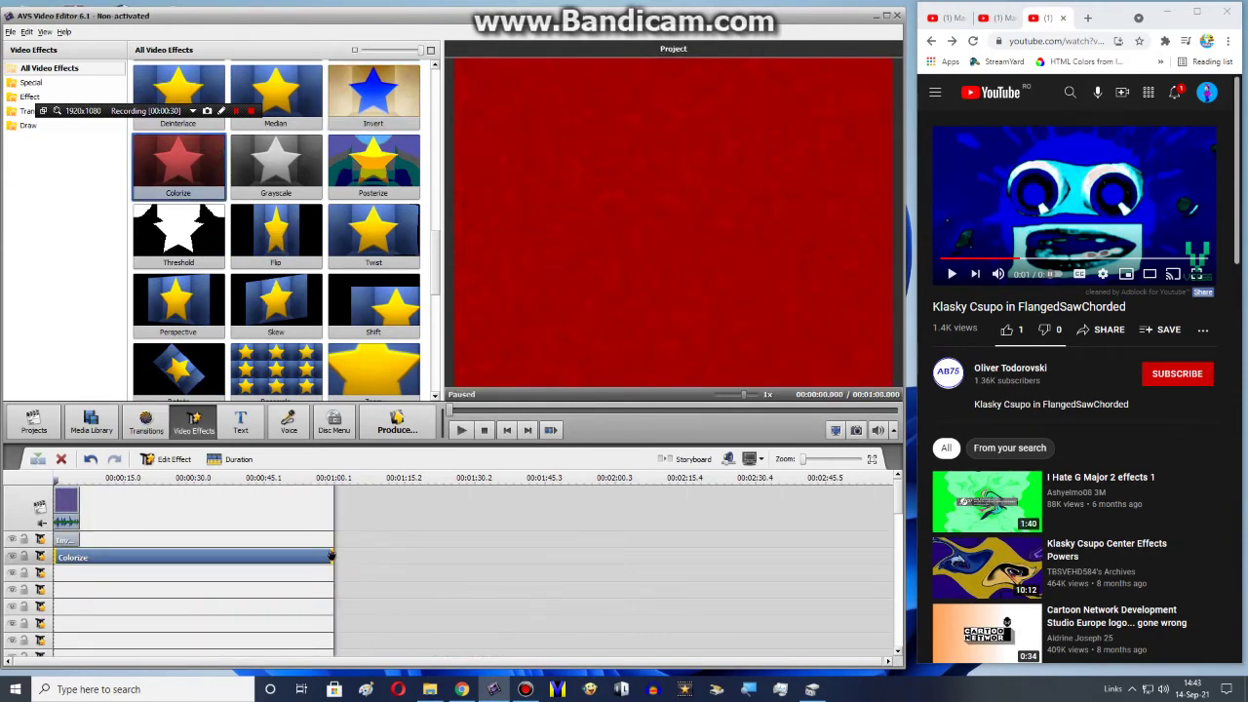
left_click_drag(332, 556, 80, 557)
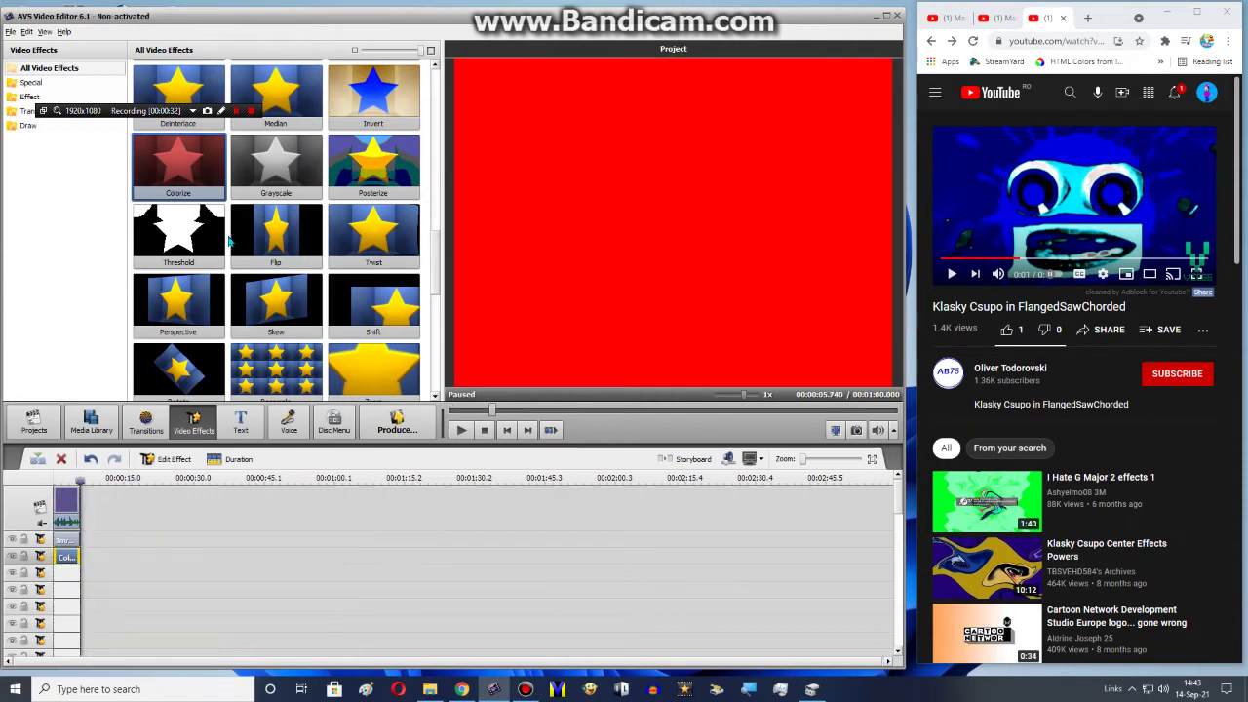
- Add the Color Exchange effect on the third effect track, matched to the clip's length, and preview a mid-clip frame in its settings
scroll(288, 168, "down", 5)
left_click_drag(289, 168, 80, 579)
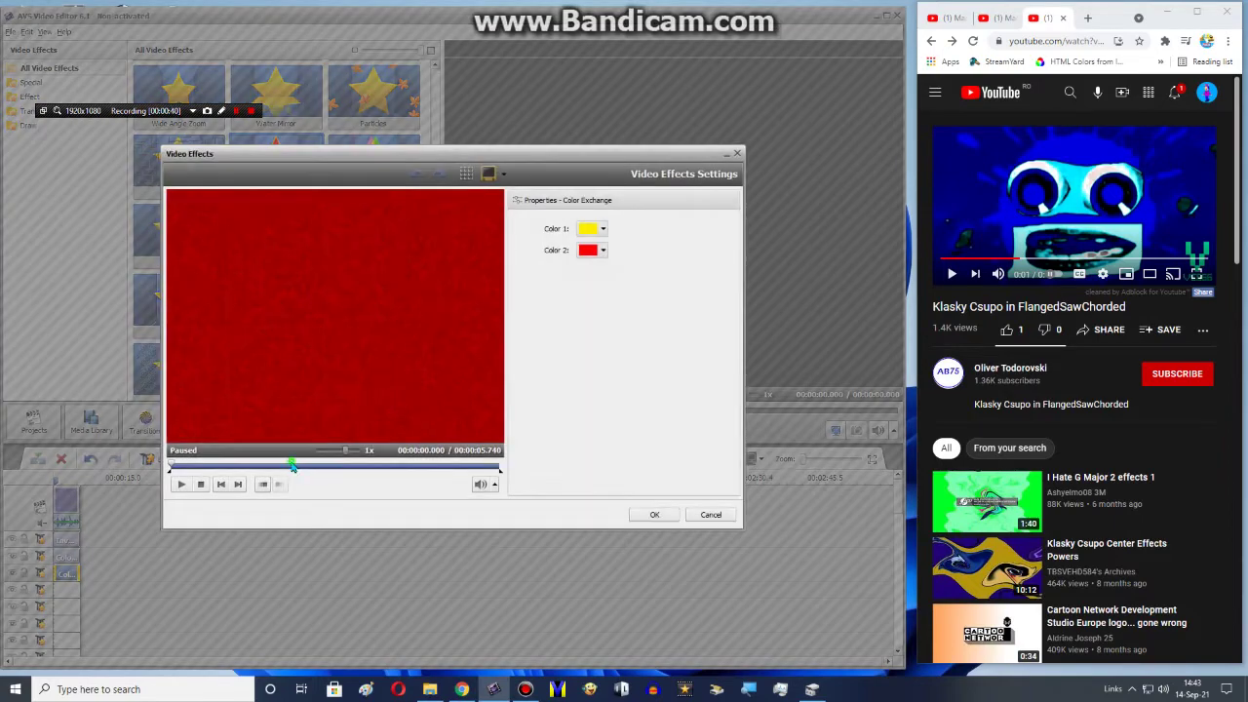
left_click(291, 467)
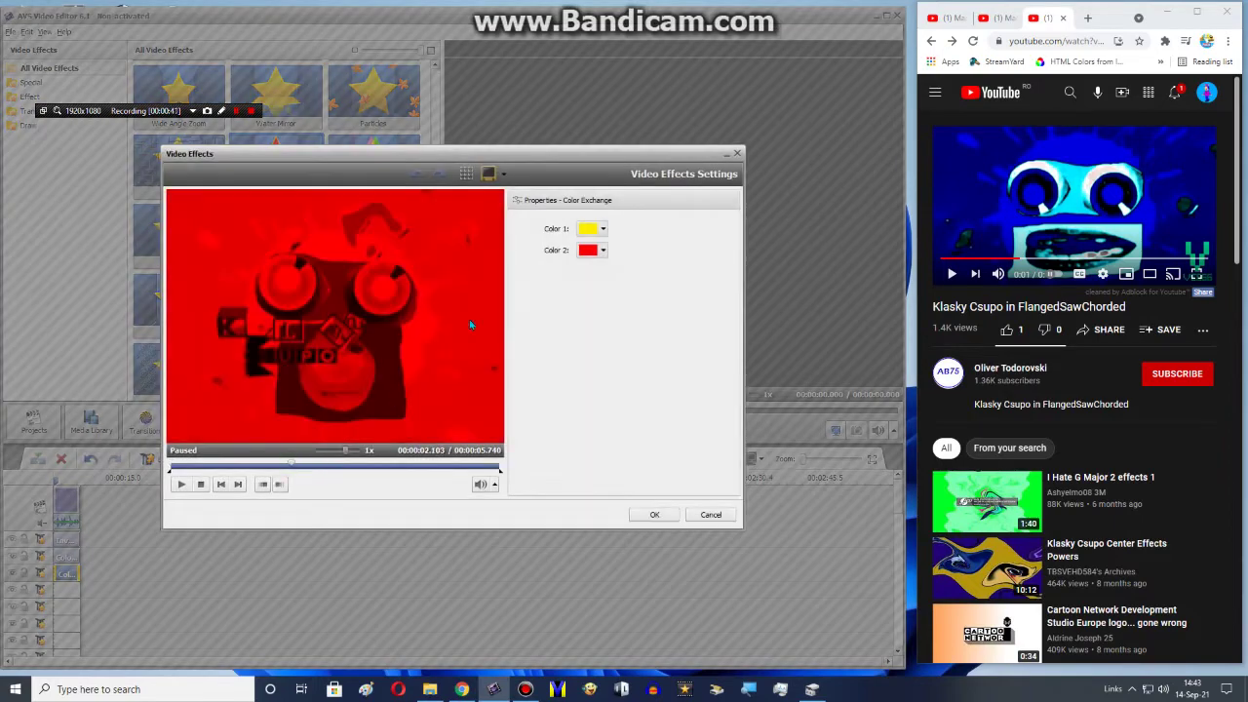
left_click(710, 516)
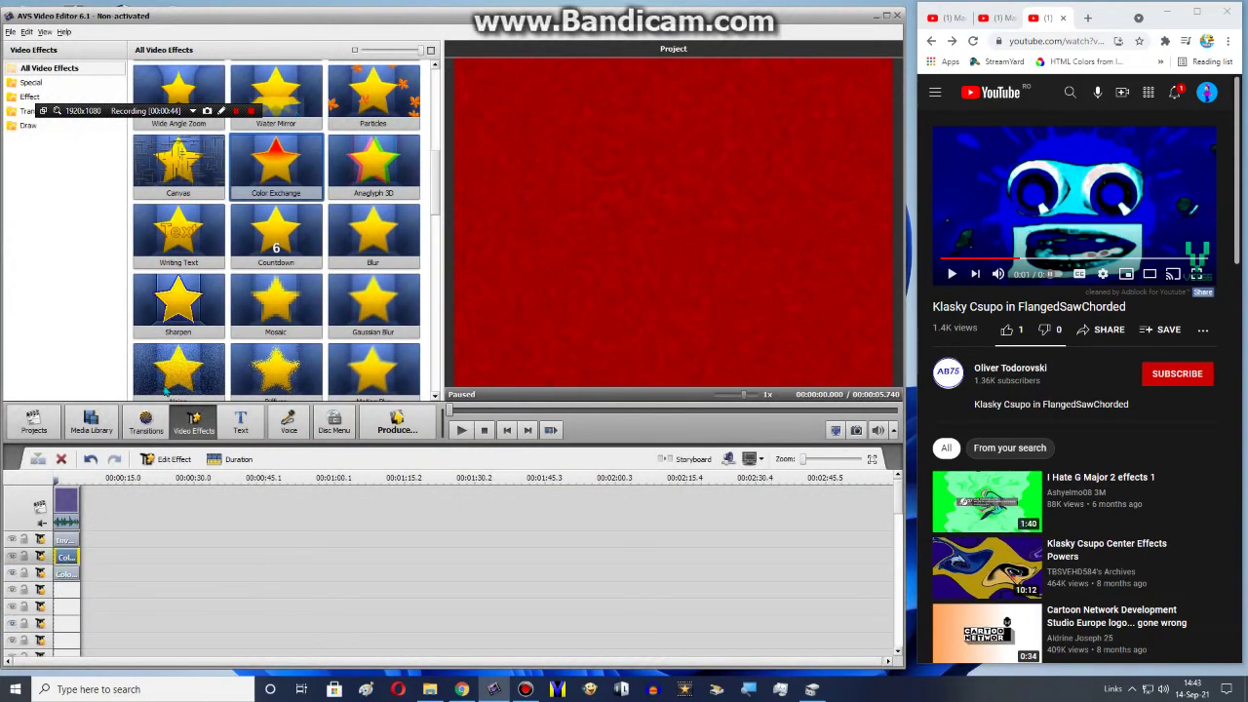
- Change the Colorize effect's tint to blue by setting Red to 0 and raising Blue
left_click(166, 459)
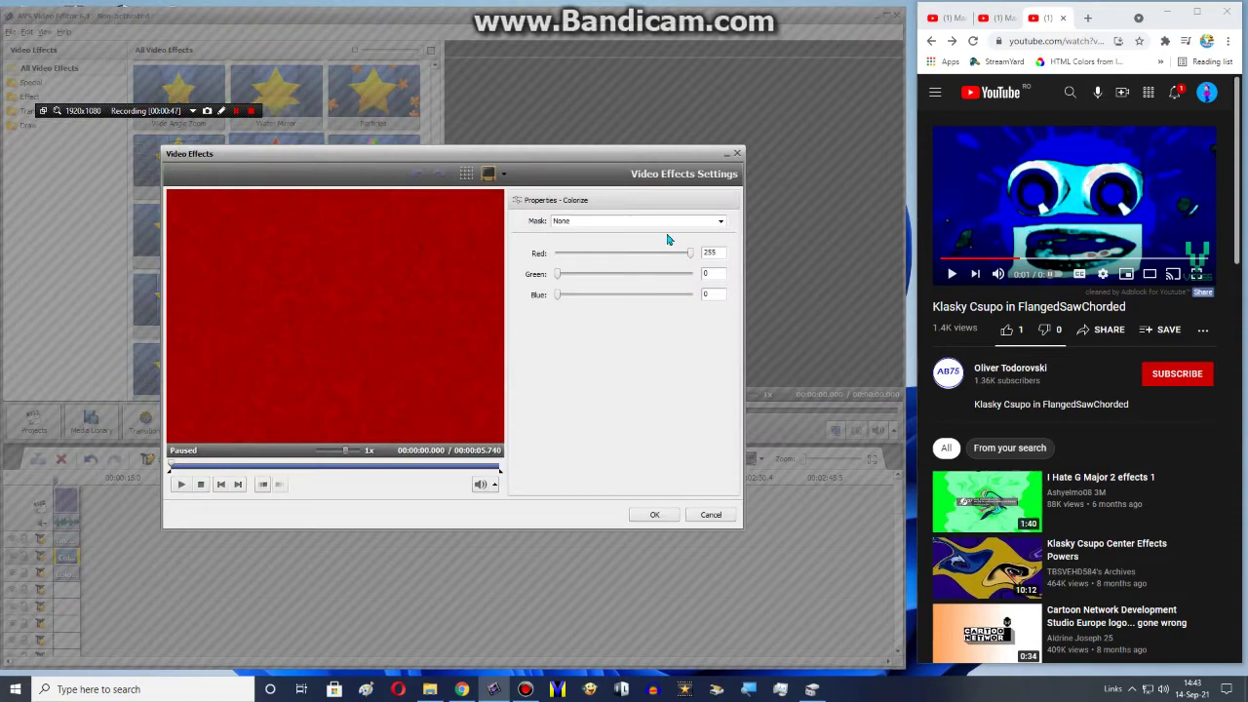
left_click(687, 254)
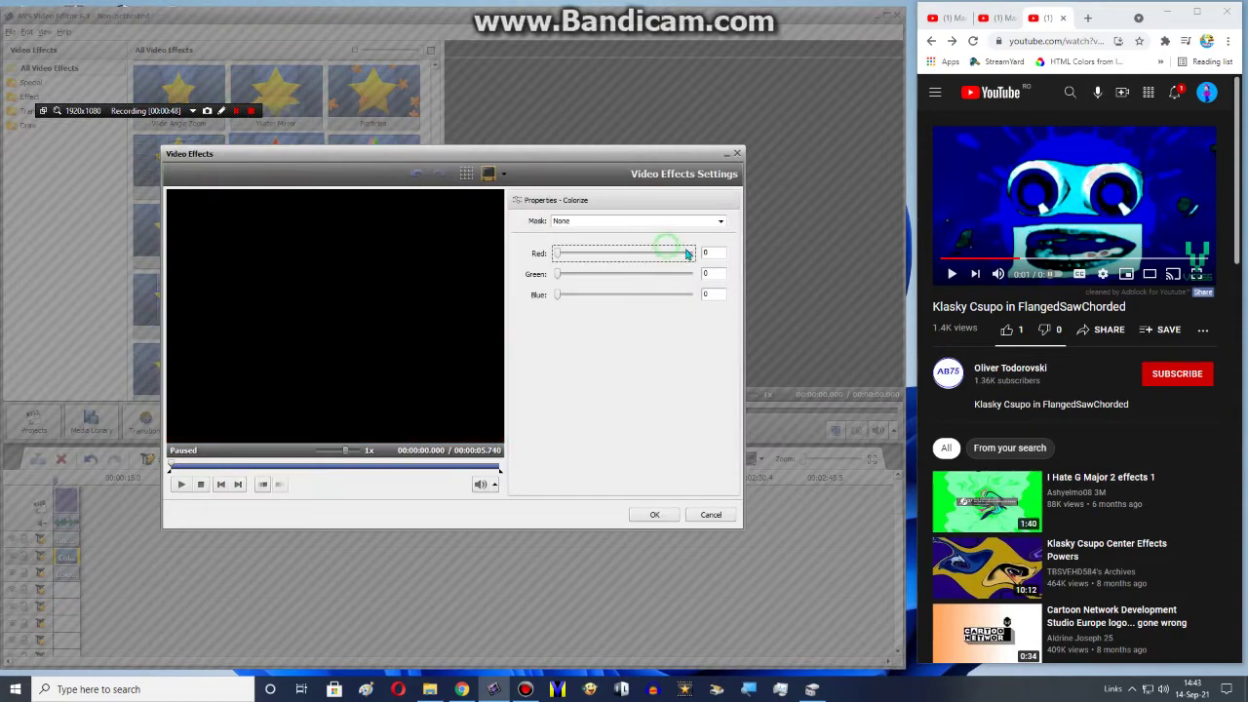
left_click(636, 297)
left_click(655, 514)
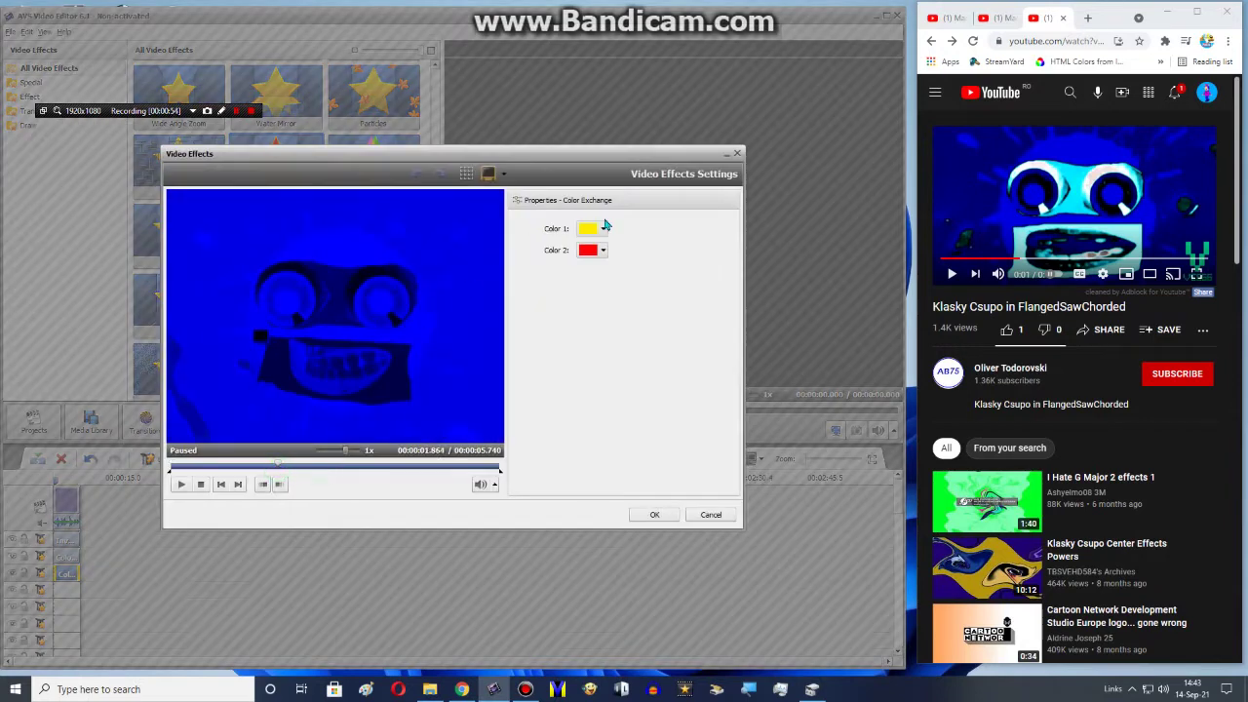
- In the Color Exchange effect, set Color 1 to the bright blue background sampled from the frame and Color 2 to dark blue
left_click(602, 228)
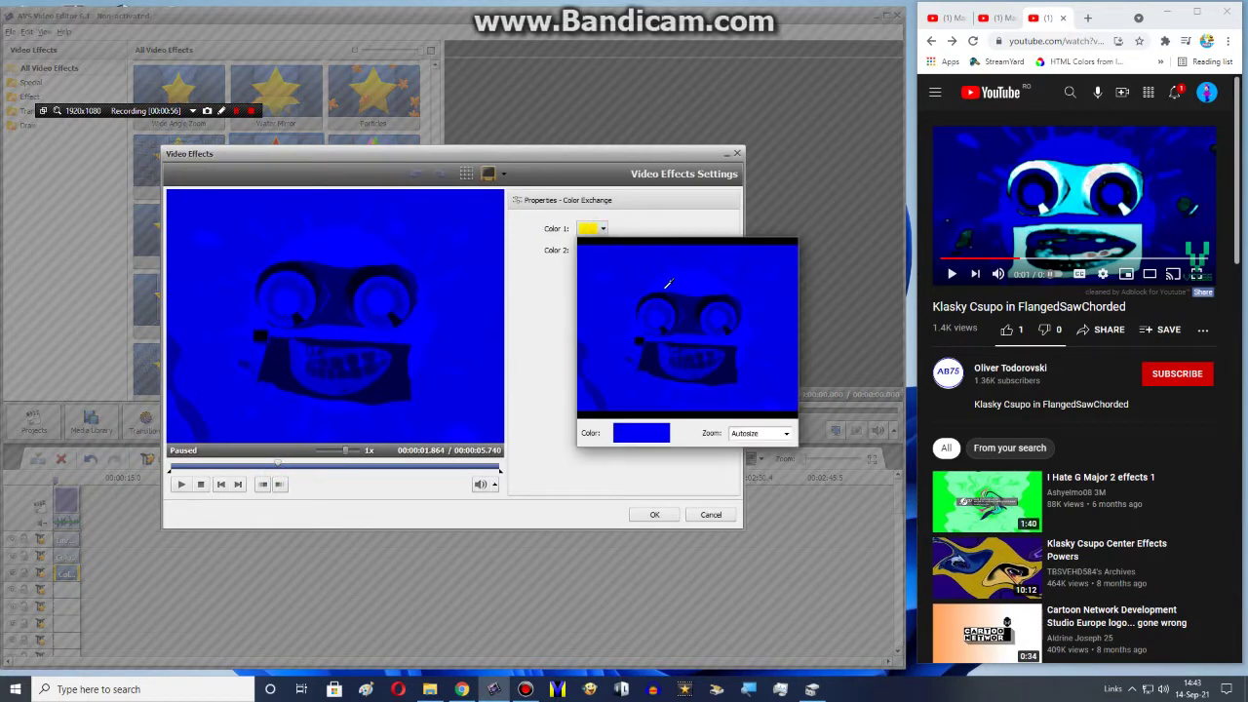
left_click(591, 313)
left_click(603, 249)
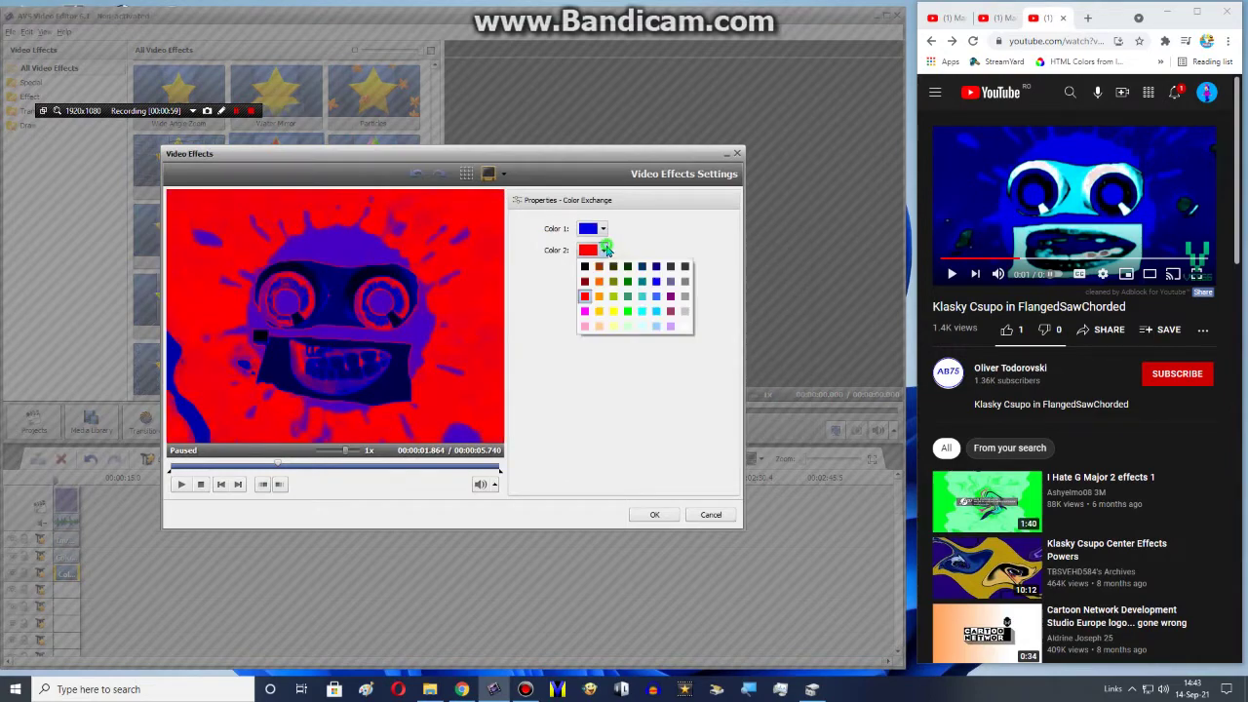
left_click(658, 282)
left_click(651, 514)
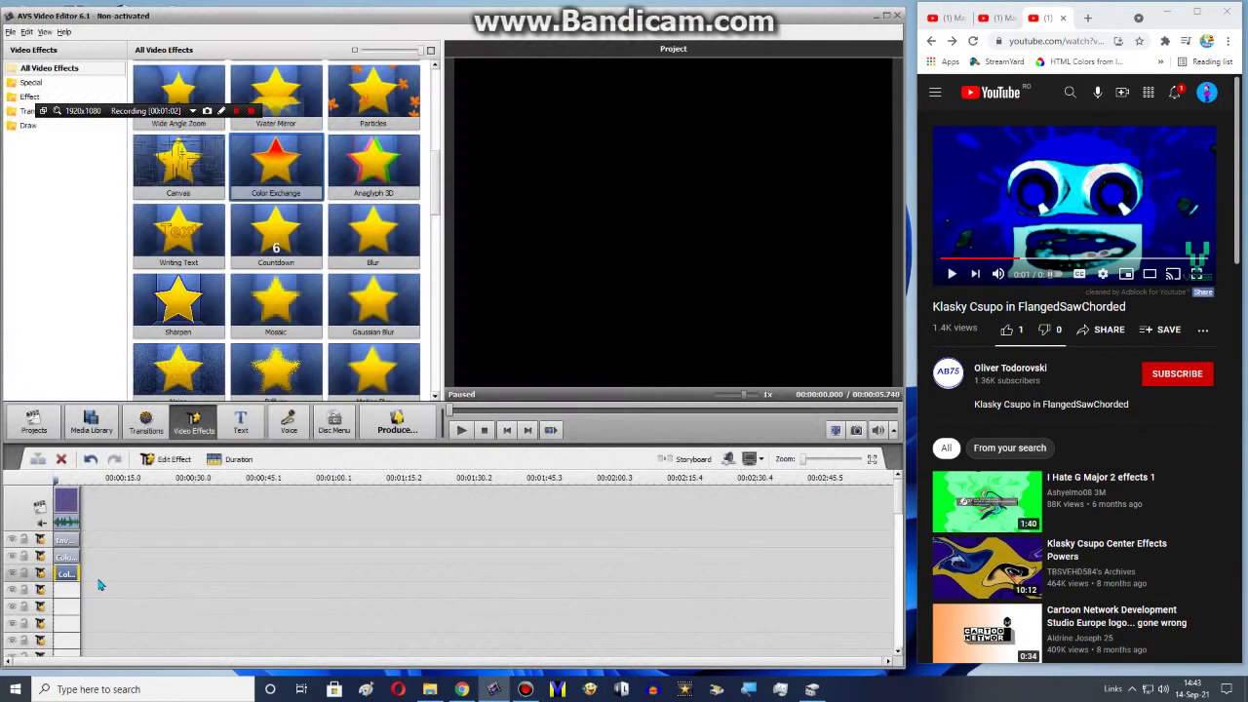
- Duplicate the Color Exchange effect and place the copy on the fourth effect track, aligned under the clip
right_click(97, 585)
left_click(105, 651)
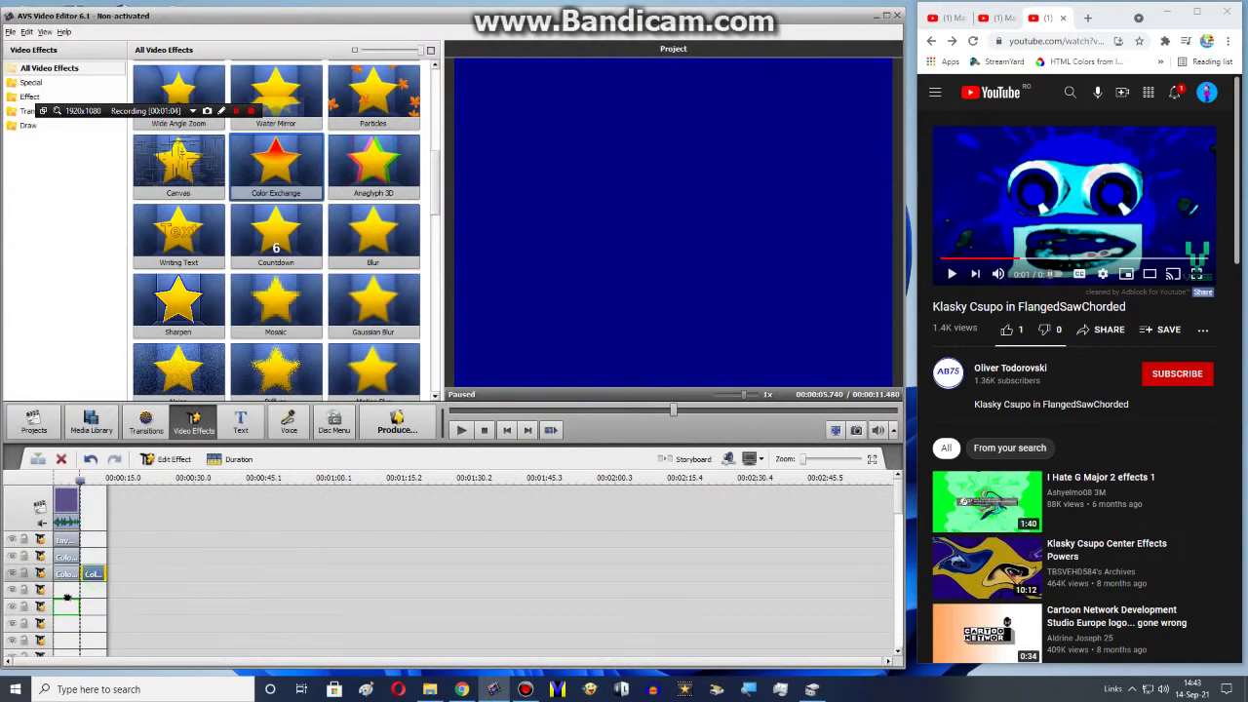
left_click_drag(67, 597, 65, 593)
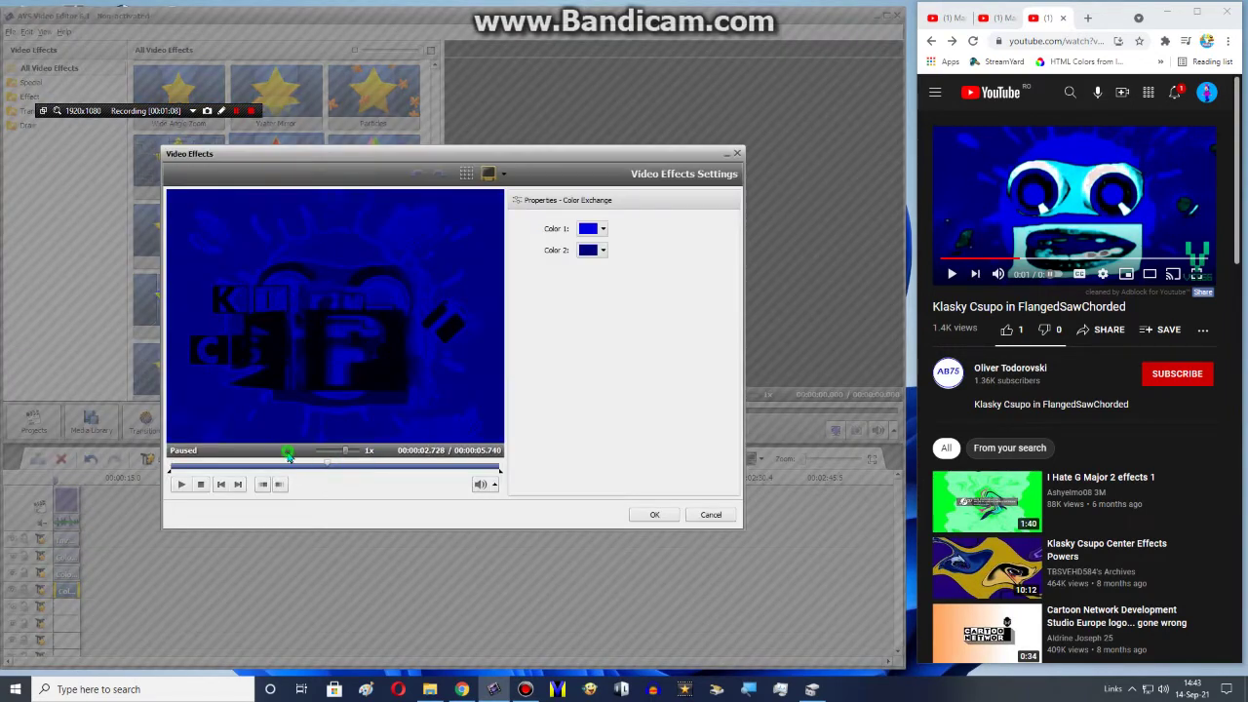
- In the fourth-track Color Exchange effect, set Color 1 to the dark navy sampled from the 2-second frame and Color 2 to pale cyan
left_click(287, 454)
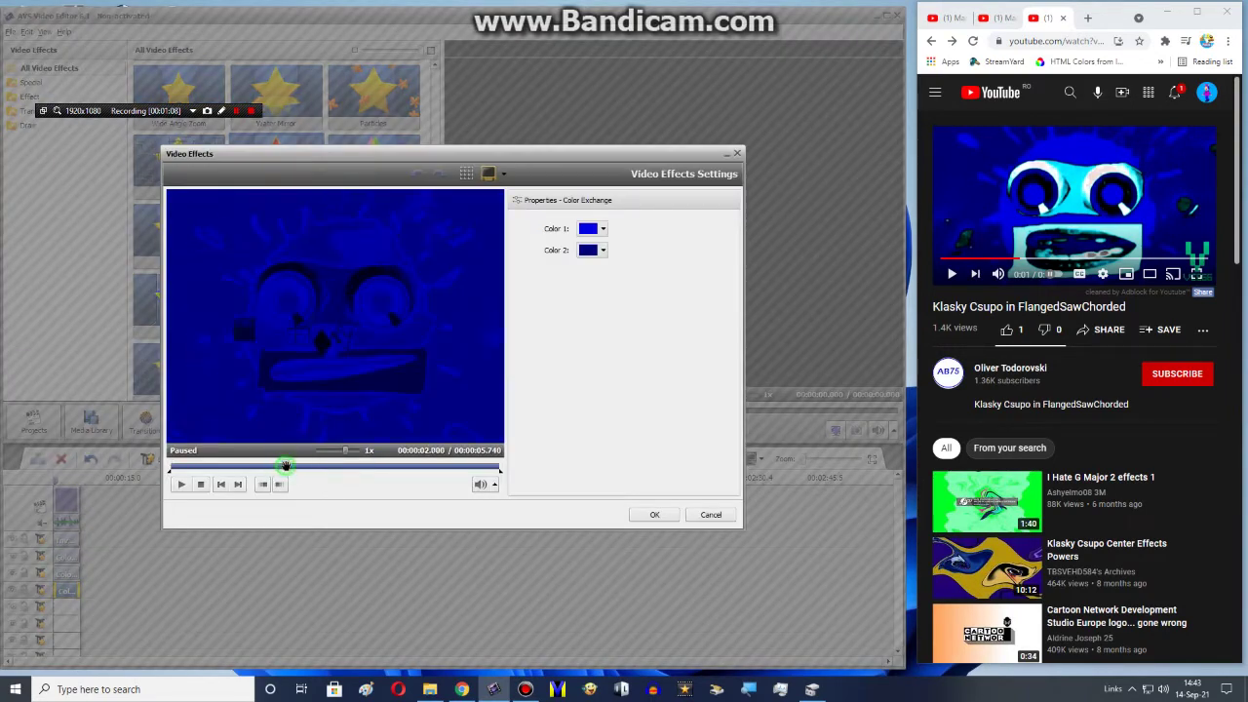
left_click(585, 229)
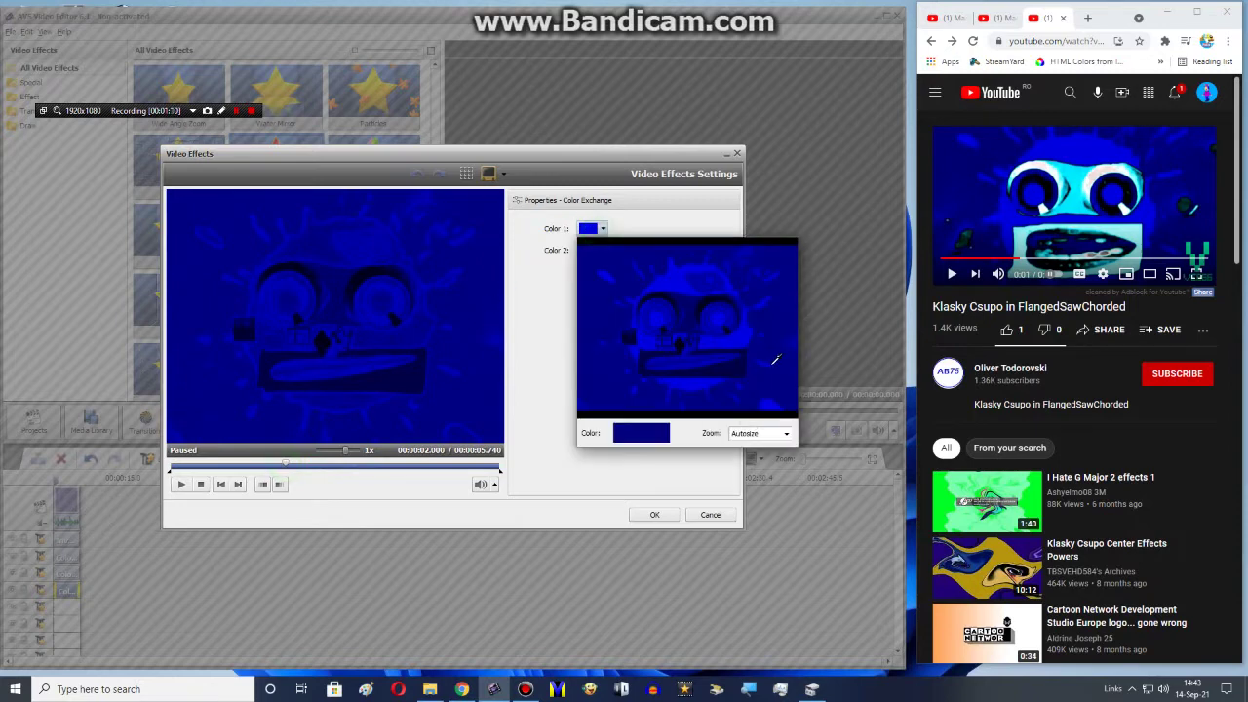
left_click(745, 366)
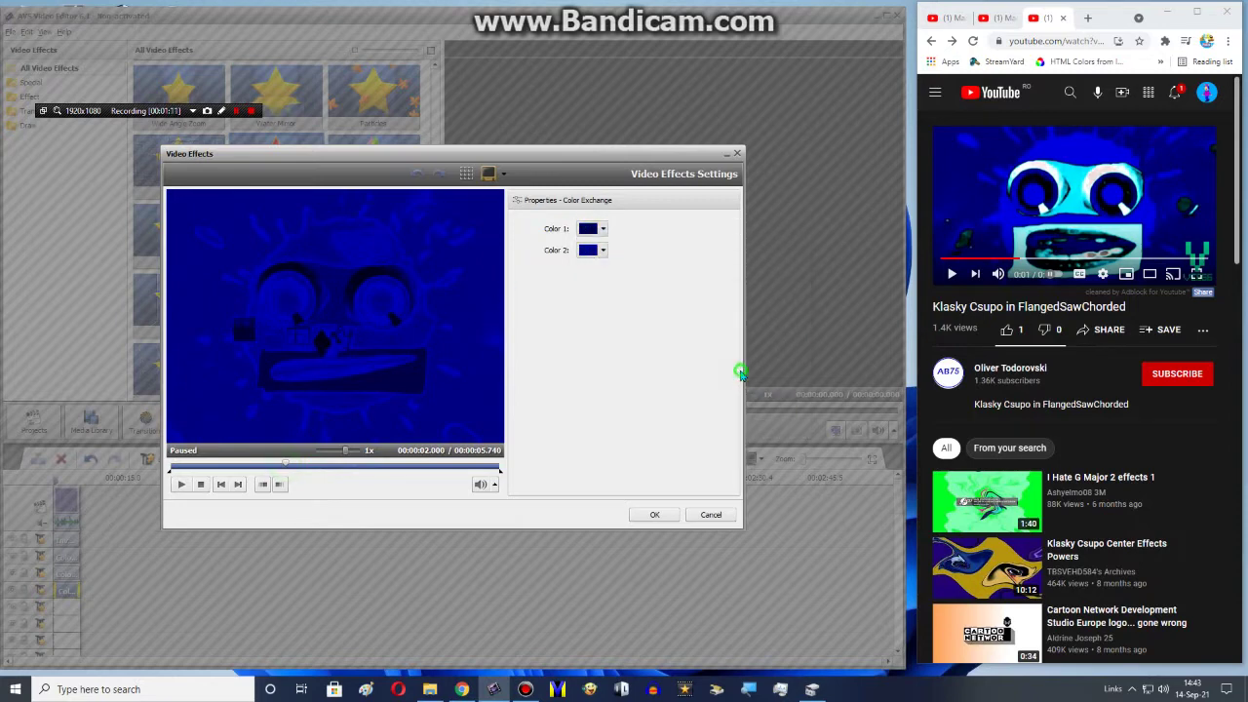
left_click(602, 250)
left_click(598, 326)
left_click(595, 249)
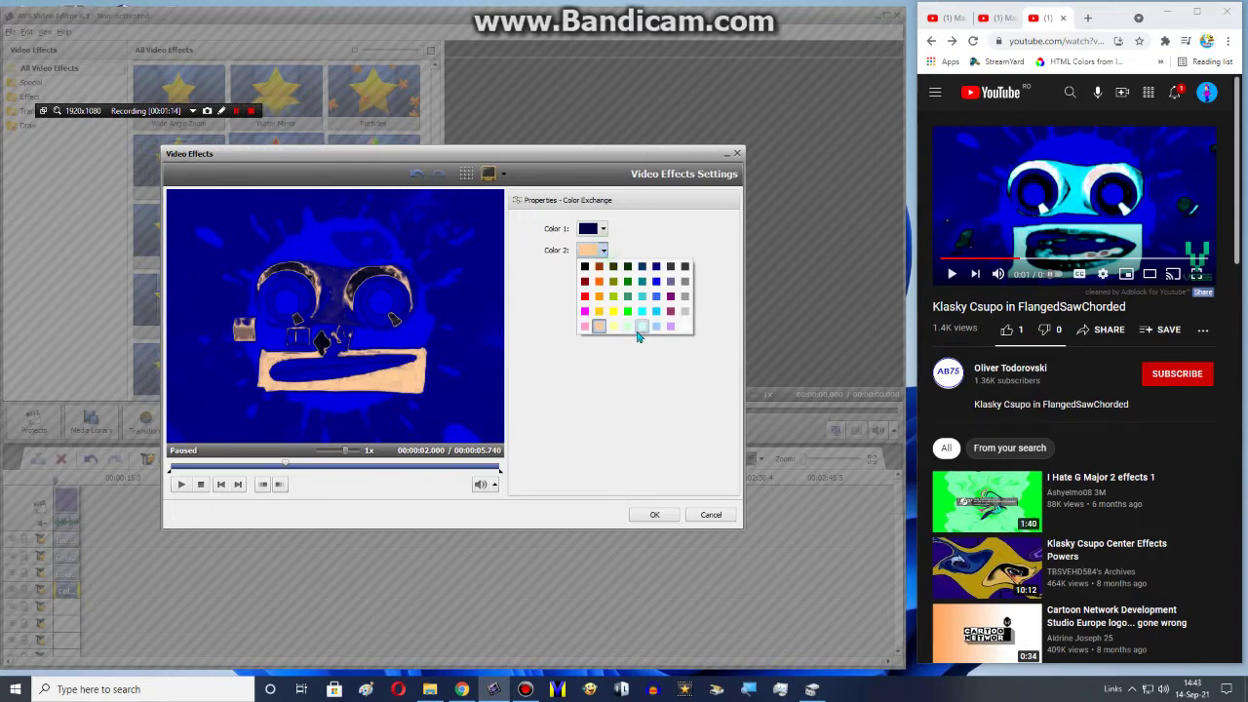
left_click(641, 326)
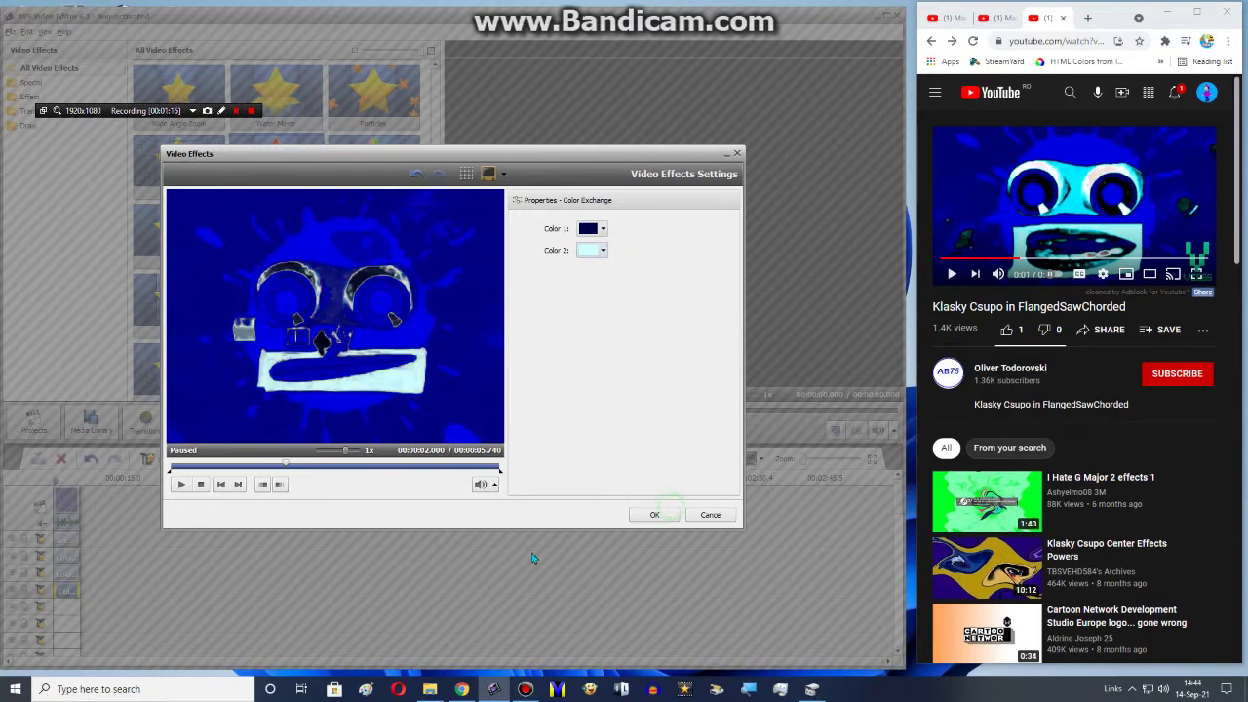
left_click(648, 515)
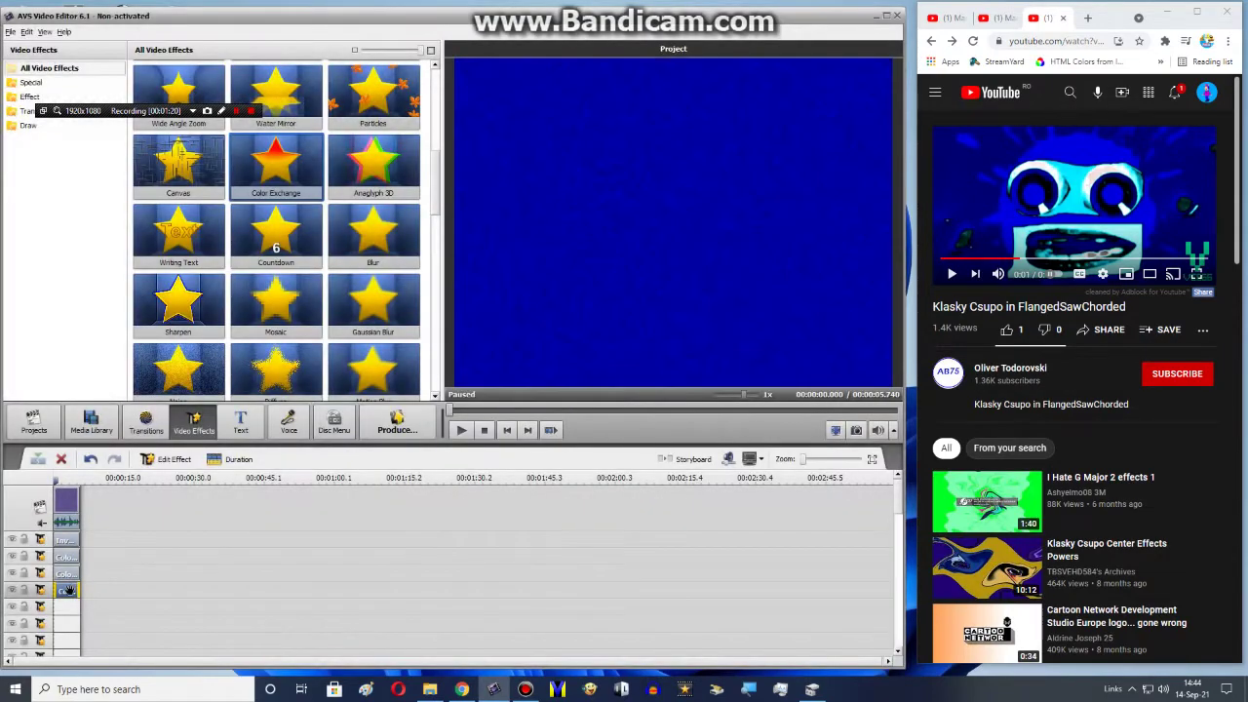
- Copy the pale cyan Color Exchange effect onto the fifth effect track and preview the Klasky Csupo lettering frame in its settings
right_click(73, 590)
left_click(107, 566)
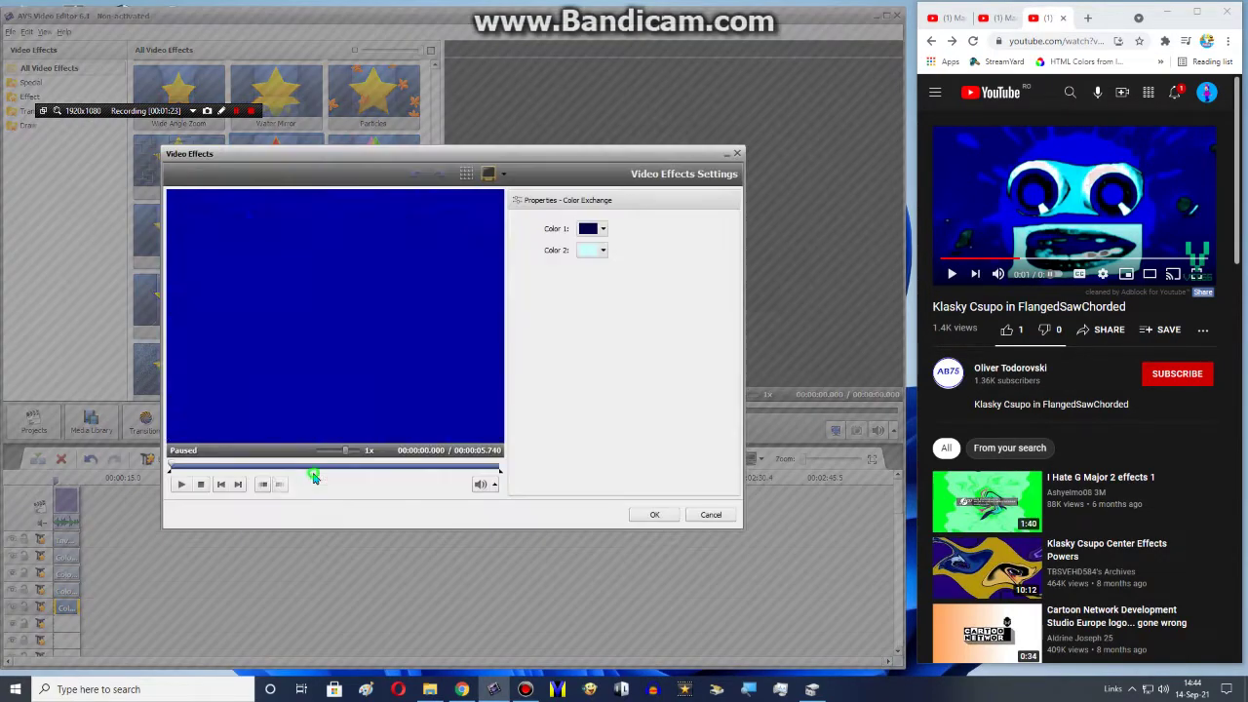
left_click(313, 470)
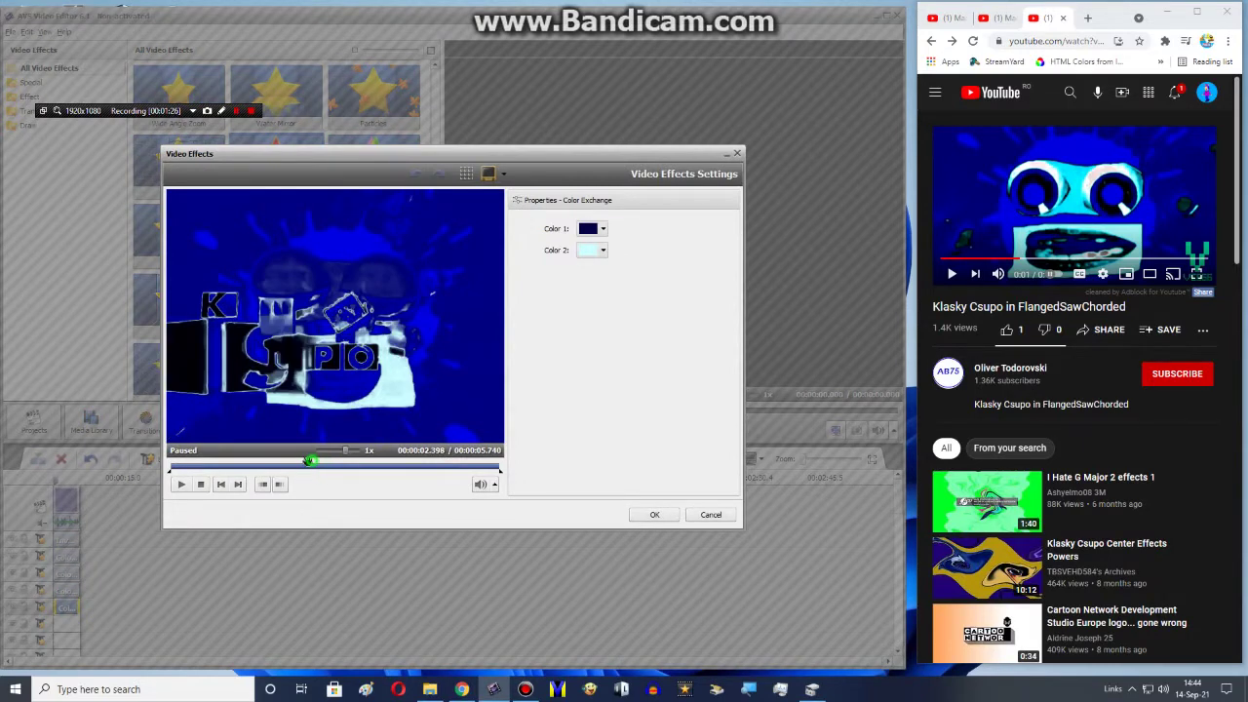
left_click_drag(308, 461, 302, 467)
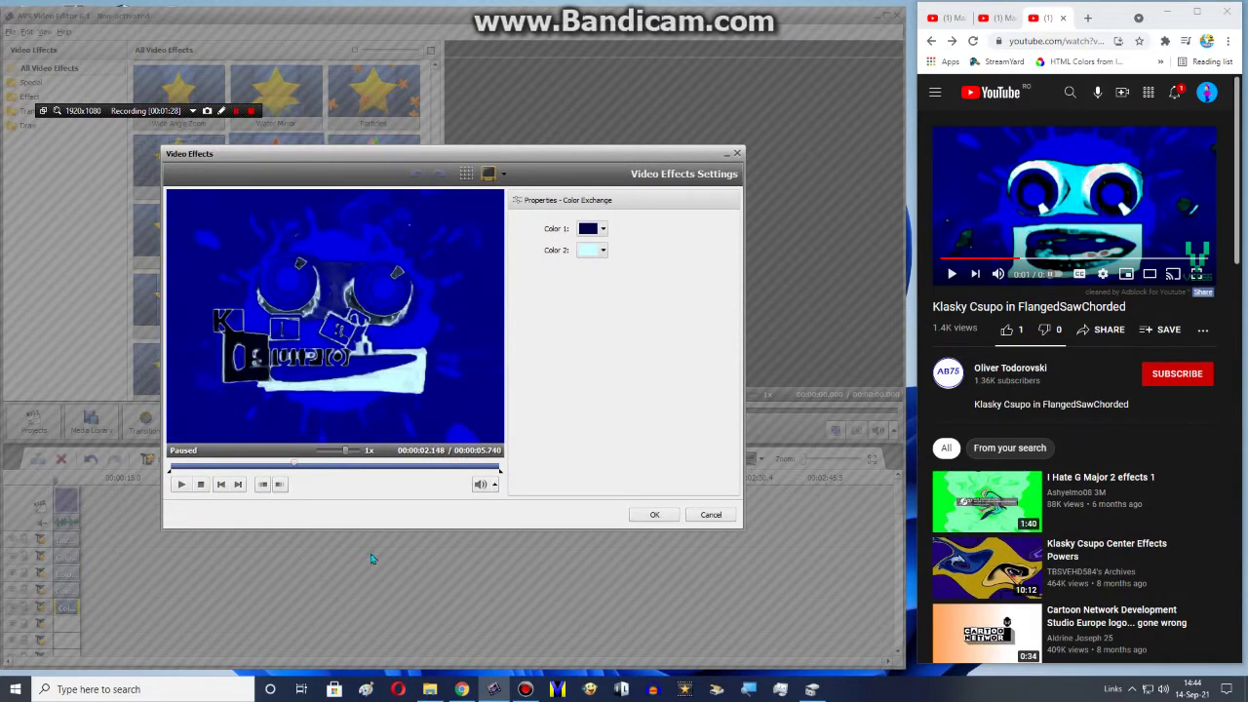
left_click(389, 467)
- In the fifth-track Color Exchange effect, set Color 1 to the near-black sampled from the logo lettering and Color 2 to white
left_click(602, 228)
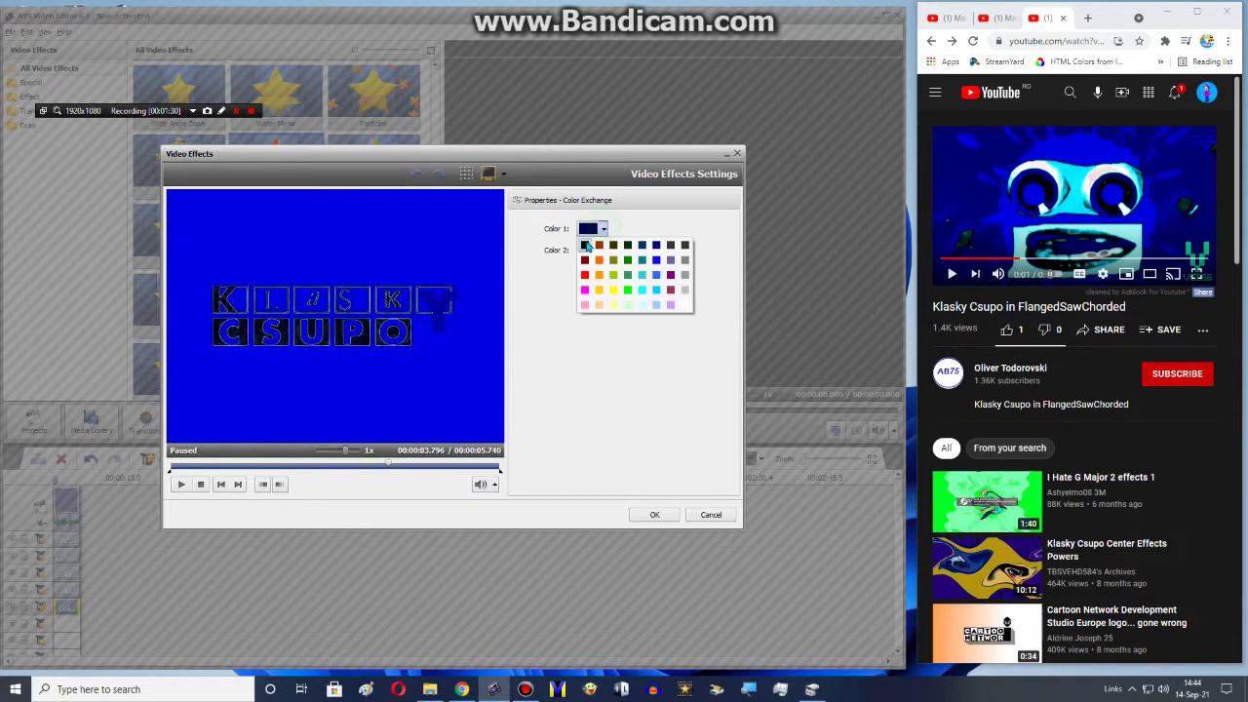
left_click(588, 250)
left_click(604, 250)
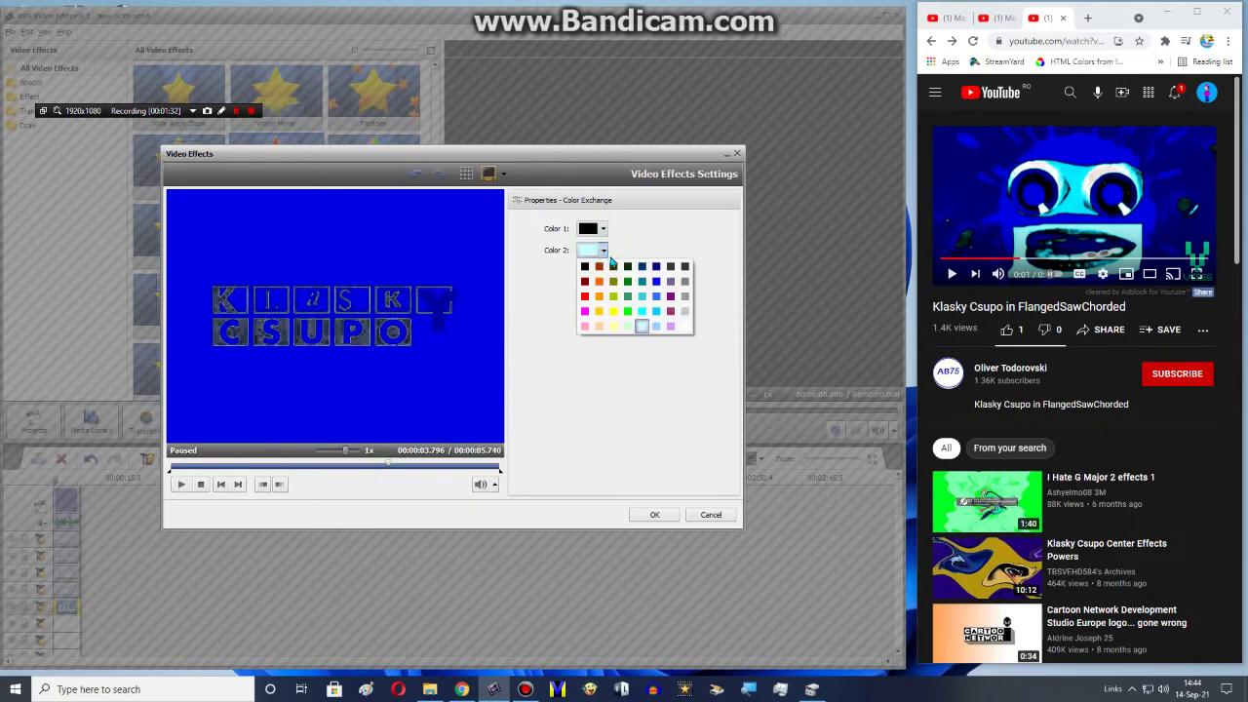
left_click(642, 310)
left_click(588, 229)
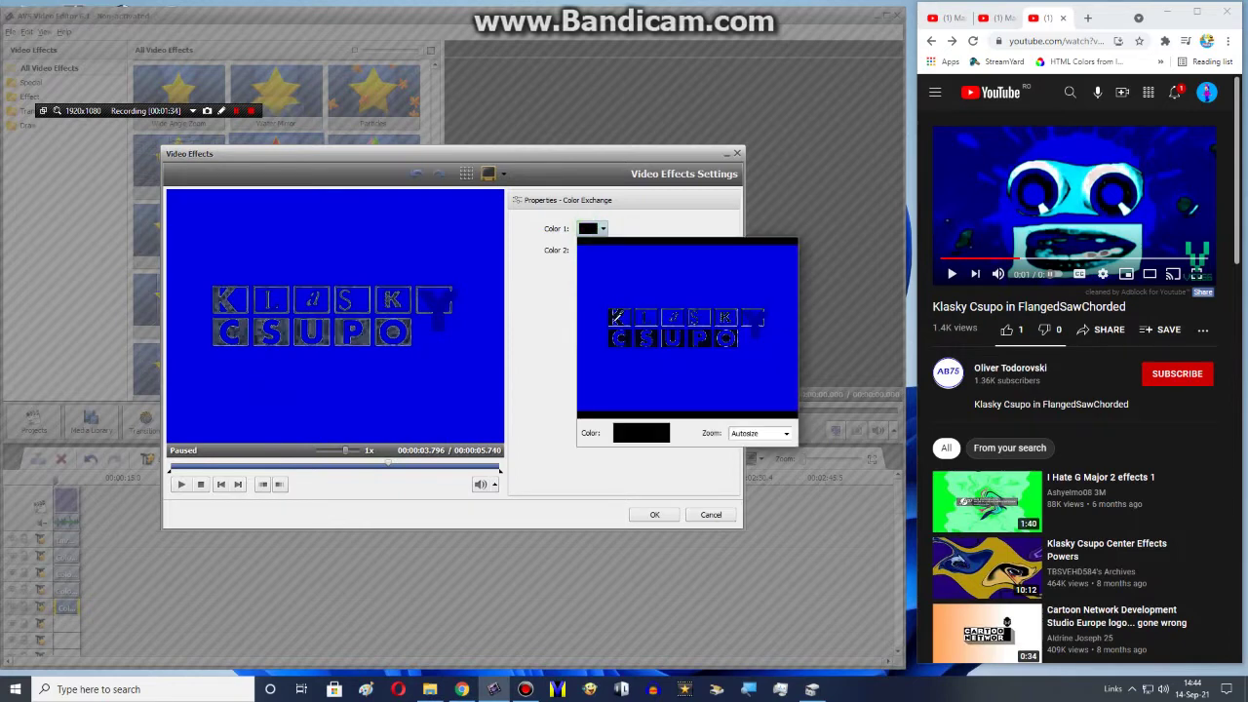
left_click(624, 337)
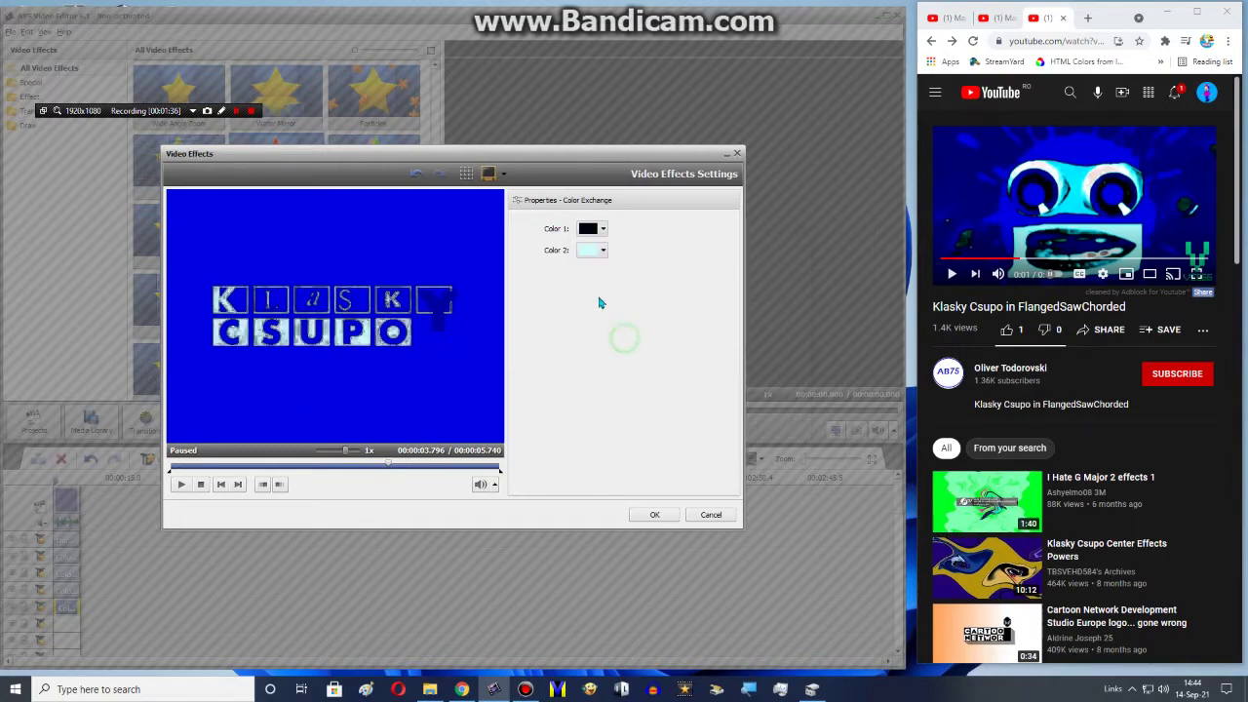
left_click(603, 250)
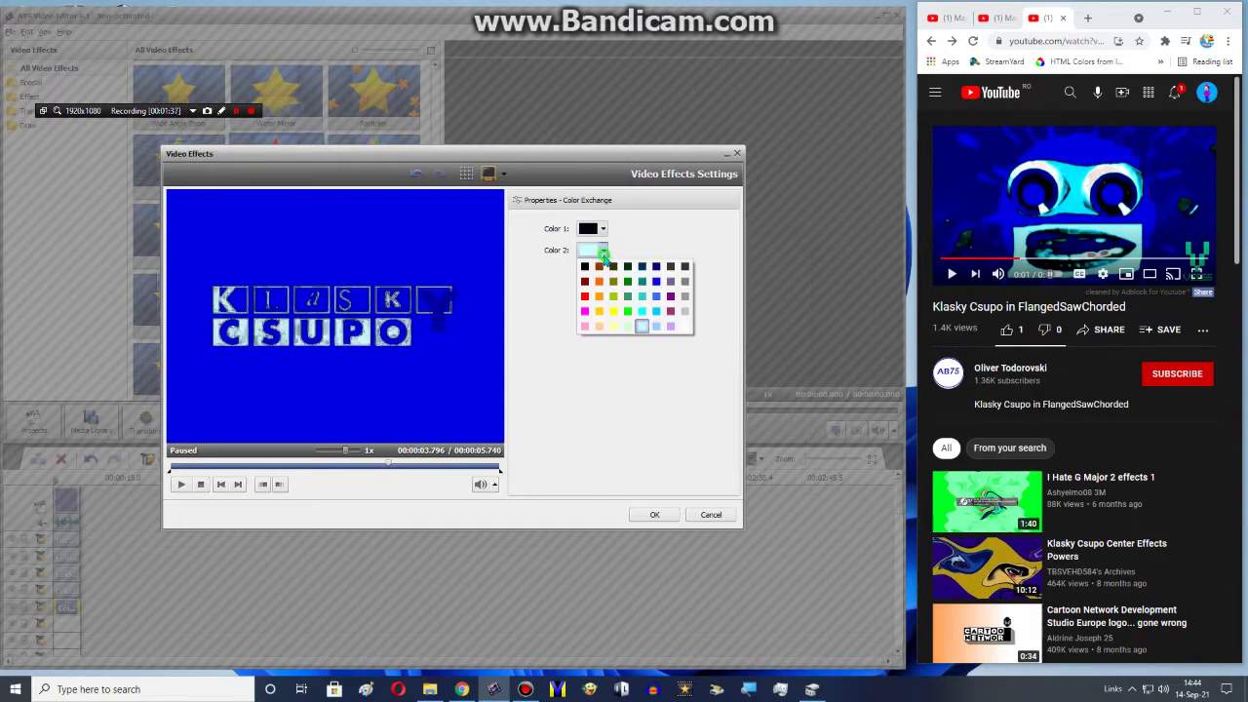
left_click(685, 329)
left_click(654, 515)
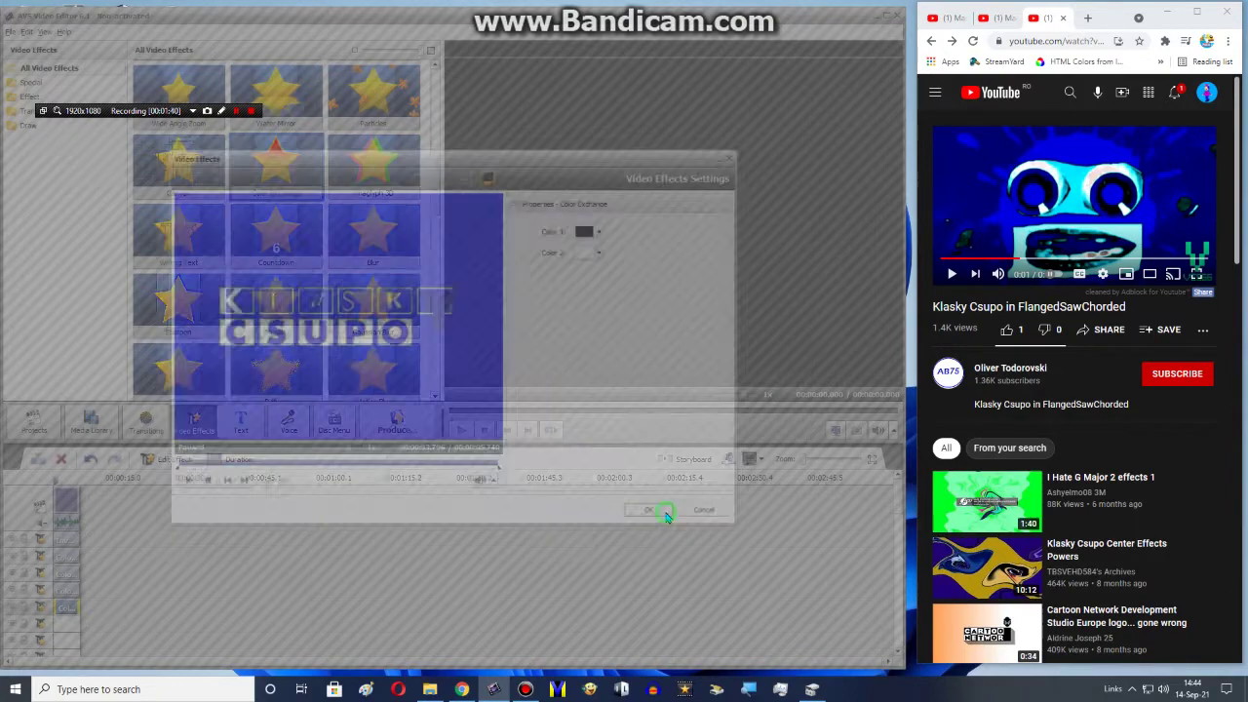
- Copy the white Color Exchange effect onto the sixth effect track and preview the robot face at about 1.7 seconds in its settings
right_click(69, 609)
left_click(97, 604)
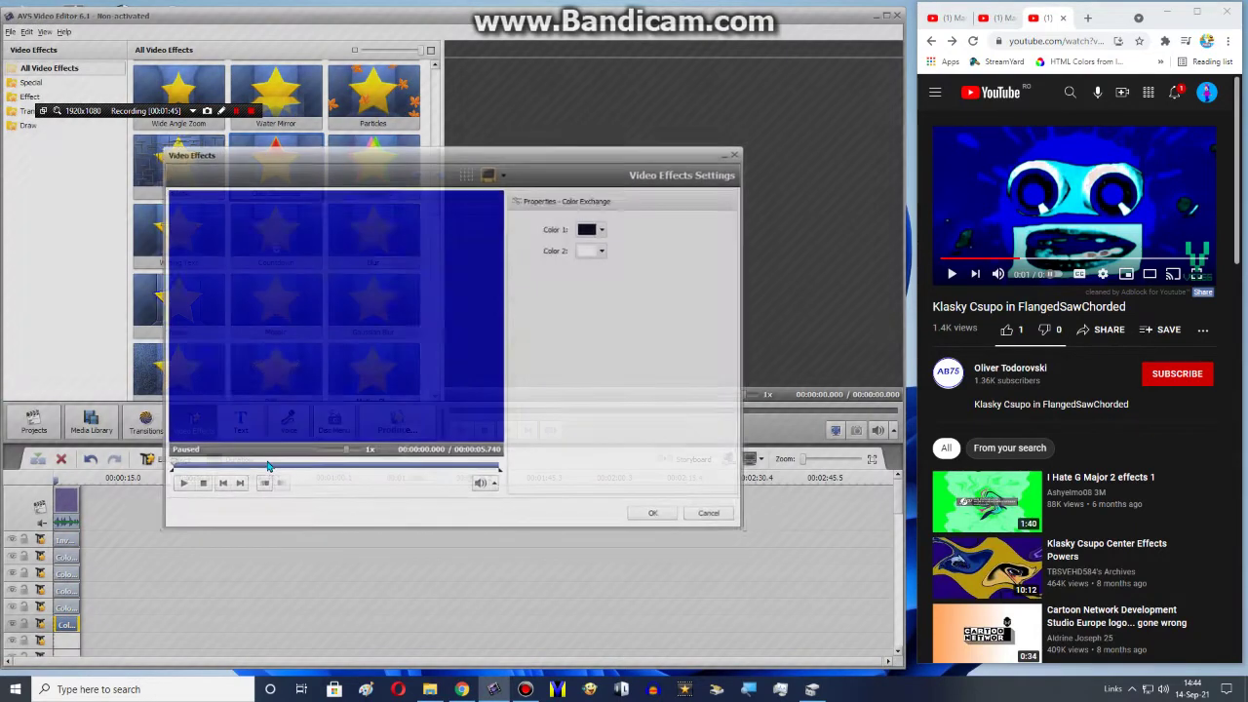
left_click(268, 462)
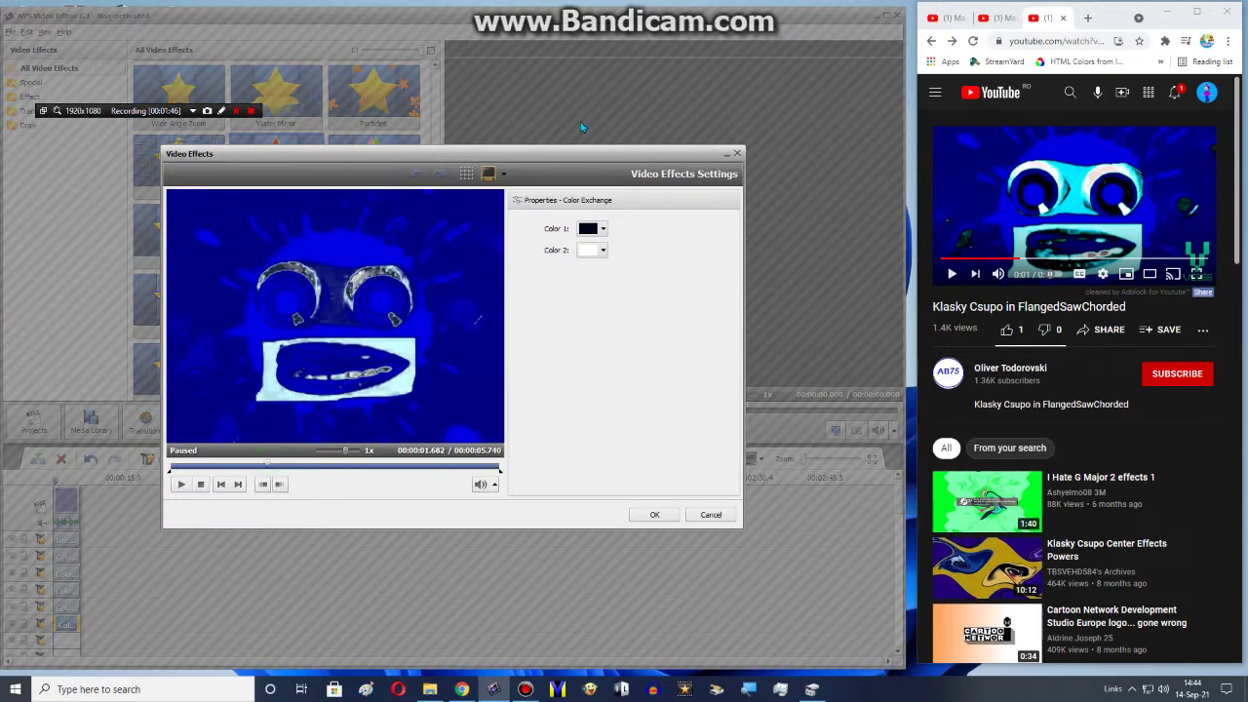
- In the sixth-track Color Exchange effect, set Color 1 to the navy sampled between the robot's eyes and Color 2 to cyan
left_click(601, 228)
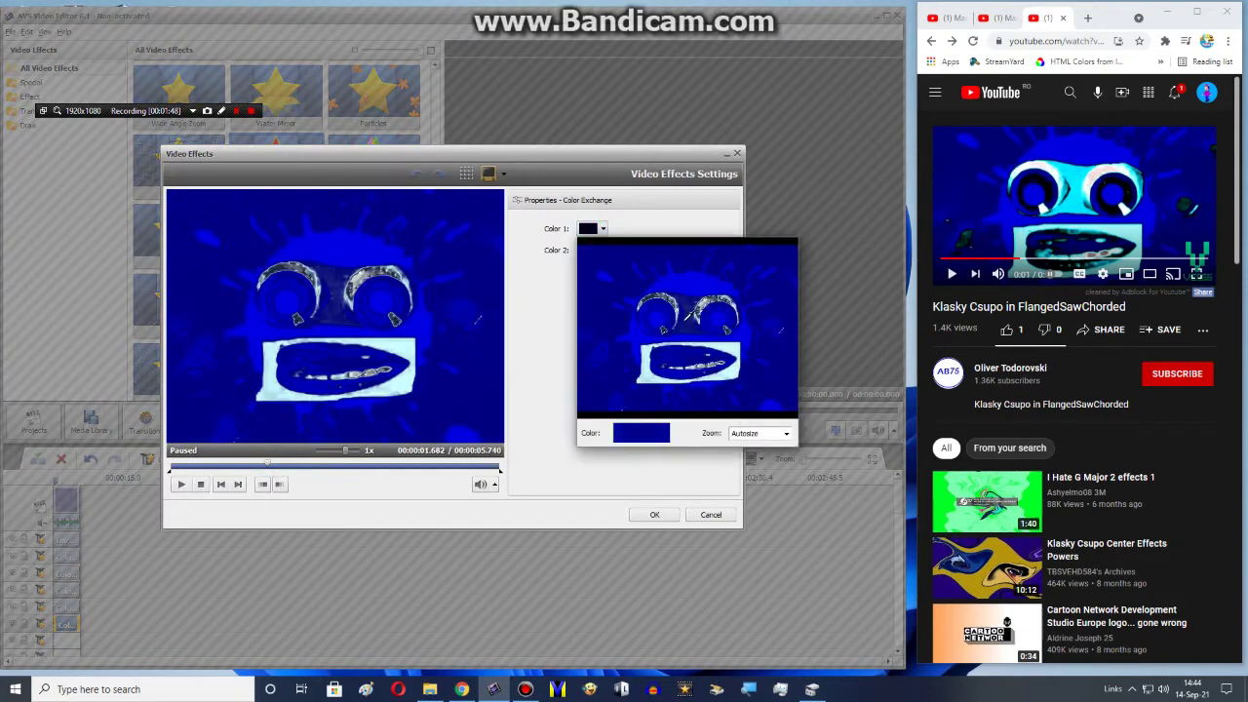
left_click(686, 319)
left_click(601, 250)
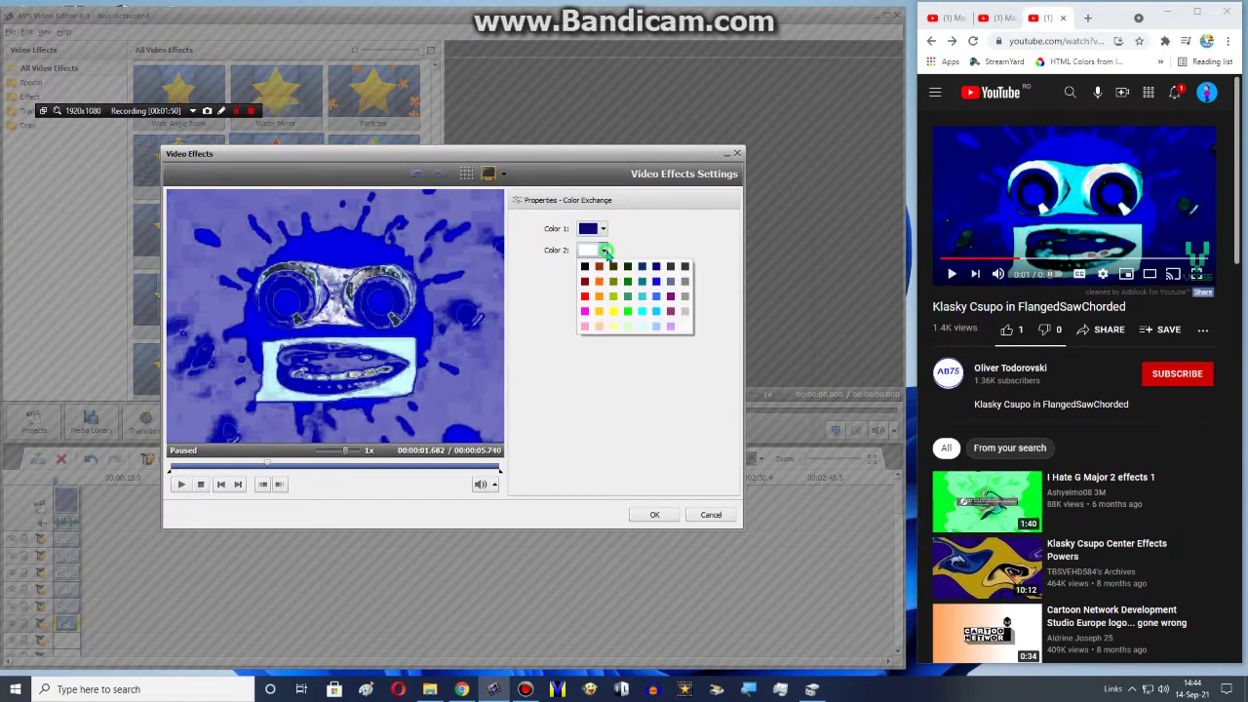
left_click(638, 314)
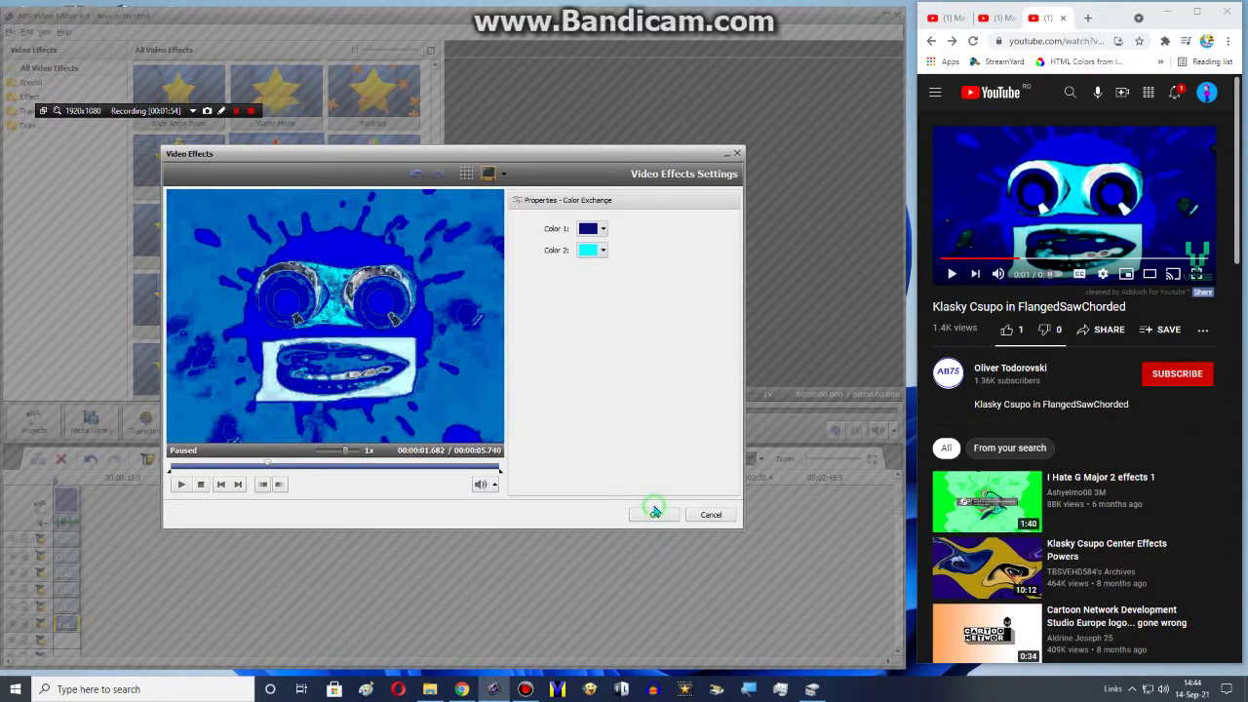
left_click(654, 513)
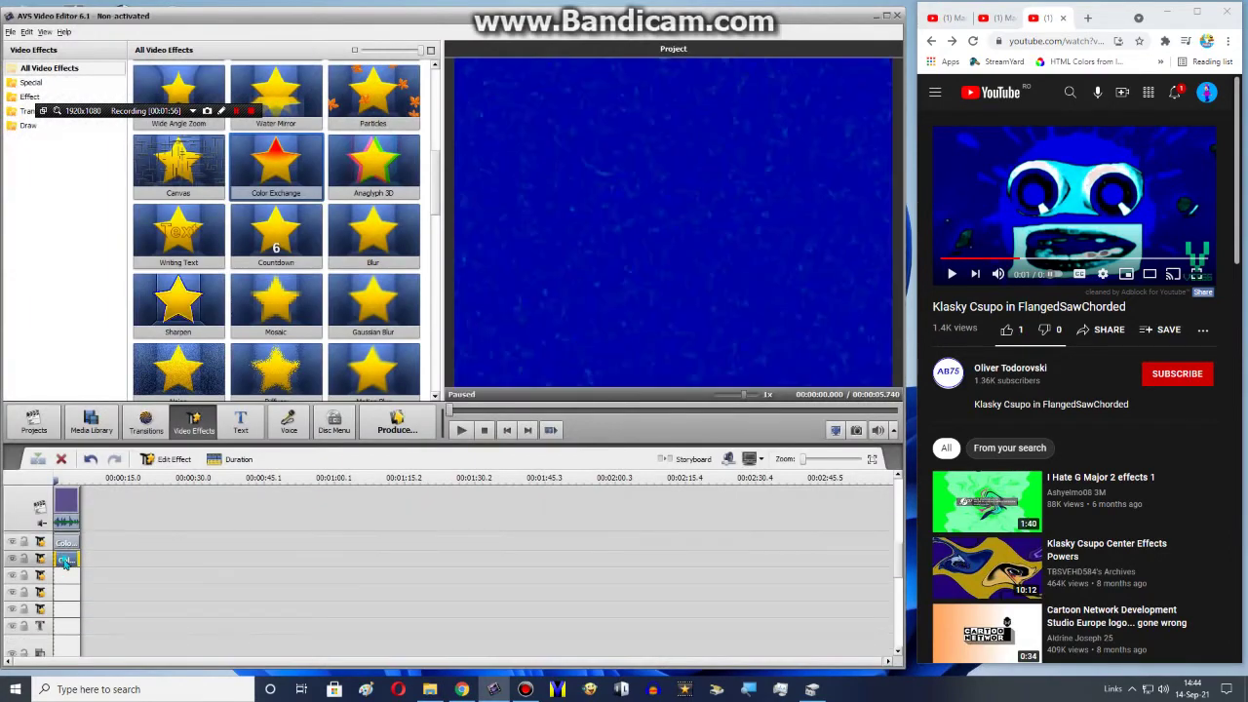
- Copy the cyan Color Exchange effect onto the seventh effect track and preview the robot face at about 1.66 seconds in its settings
right_click(65, 561)
left_click(102, 625)
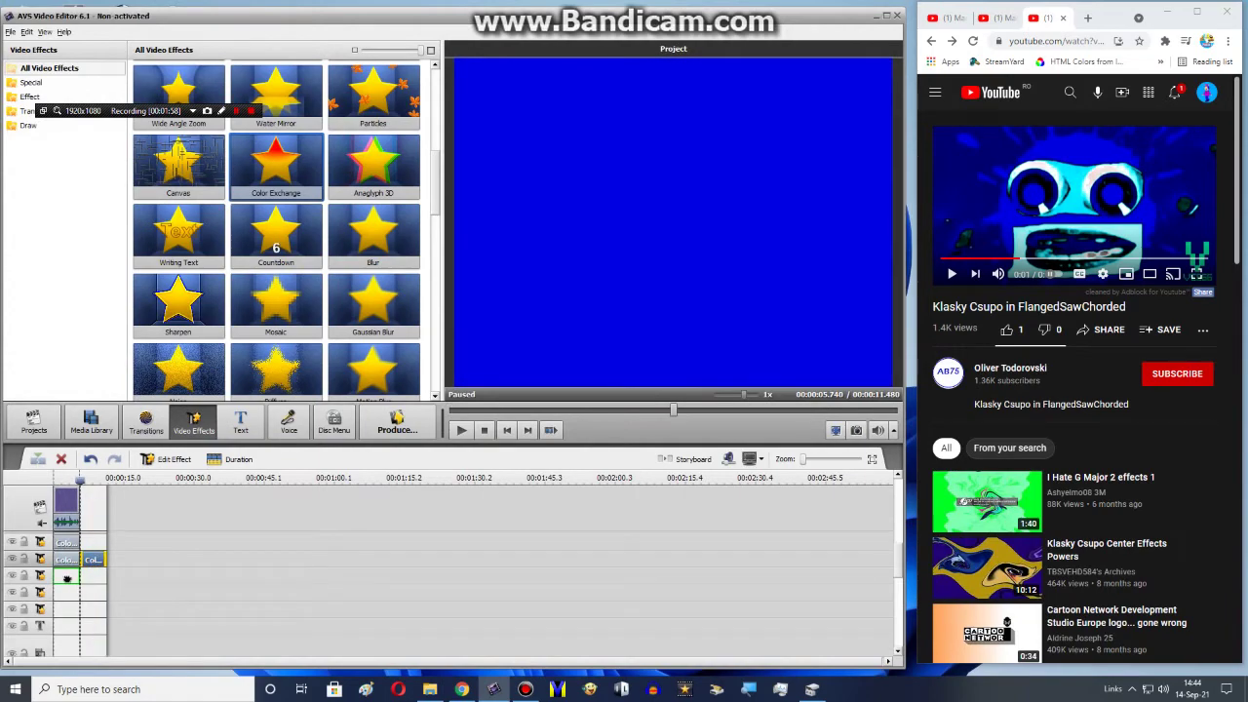
left_click_drag(66, 577, 66, 576)
double_click(66, 577)
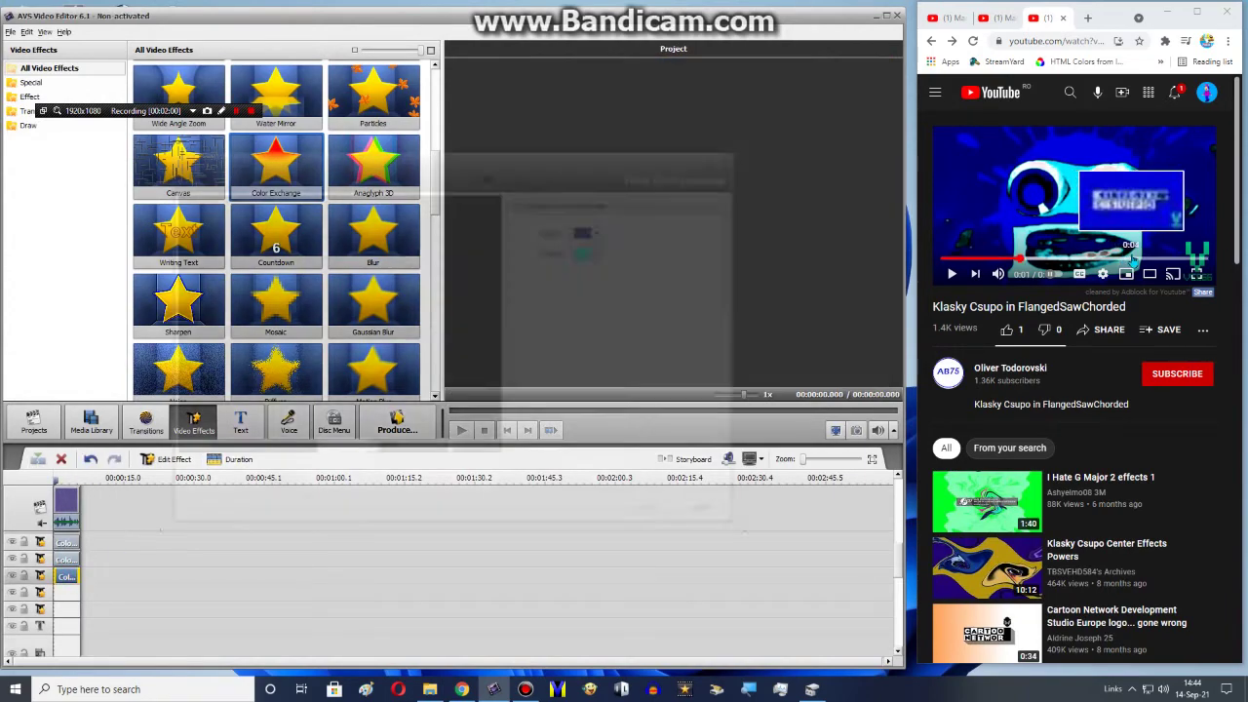
left_click_drag(294, 460, 266, 484)
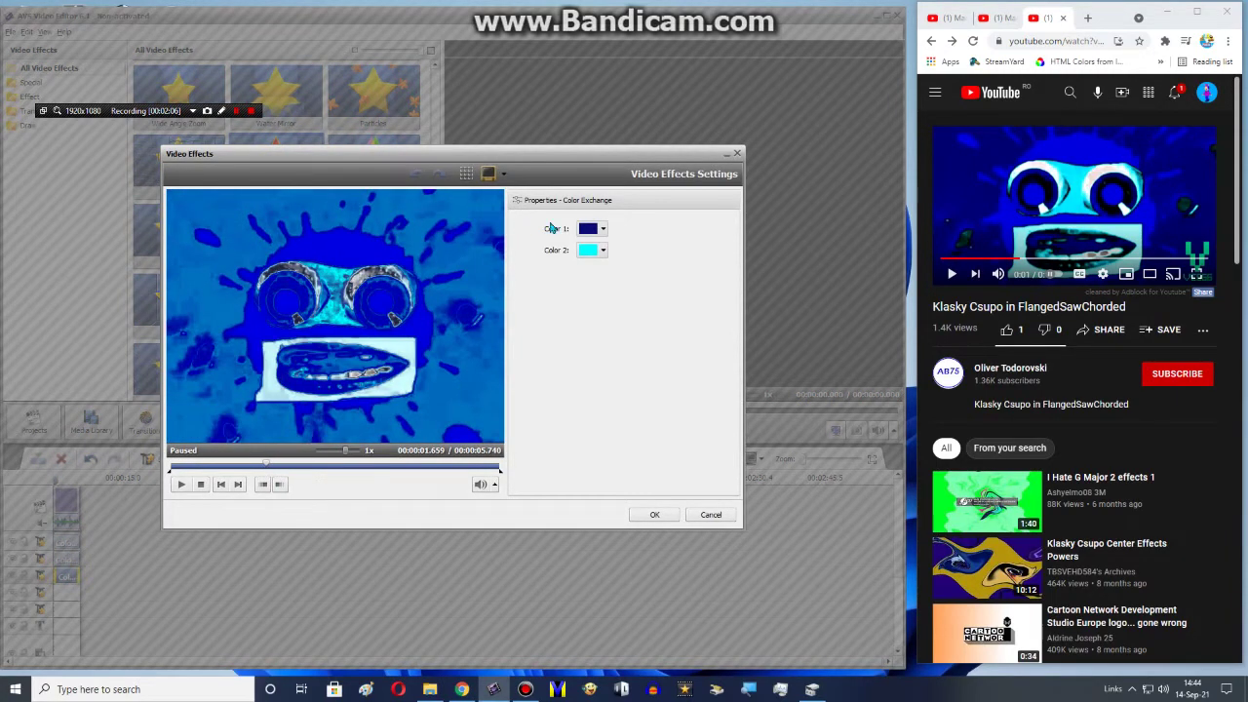
- In the seventh-track Color Exchange effect, set Color 1 to the medium blue sampled from the robot frame and Color 2 to dark blue
left_click(588, 238)
left_click(588, 278)
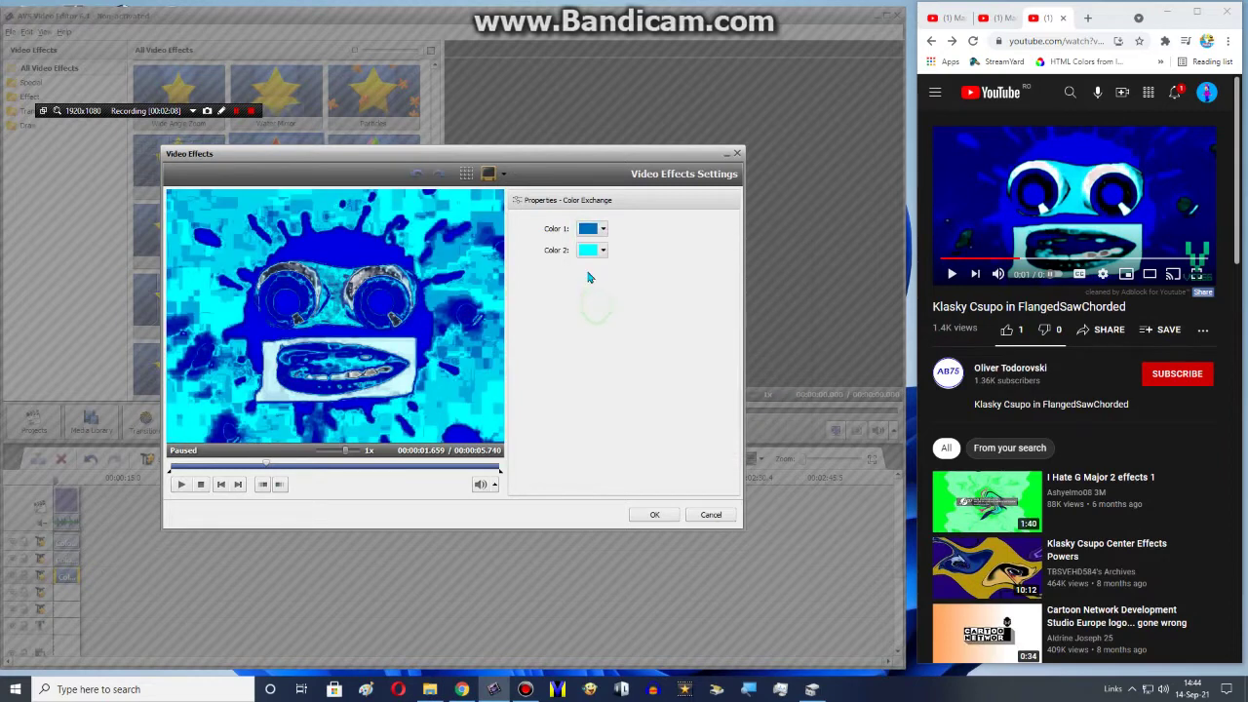
left_click(602, 251)
left_click(652, 272)
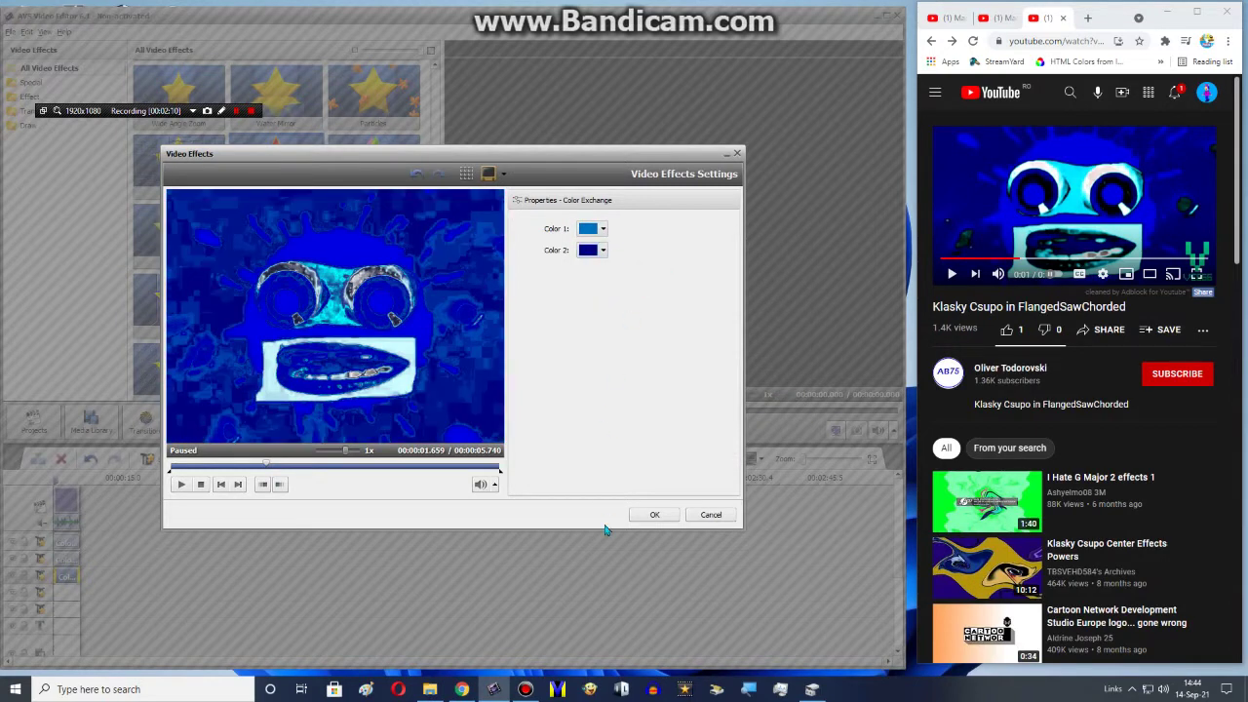
left_click(654, 514)
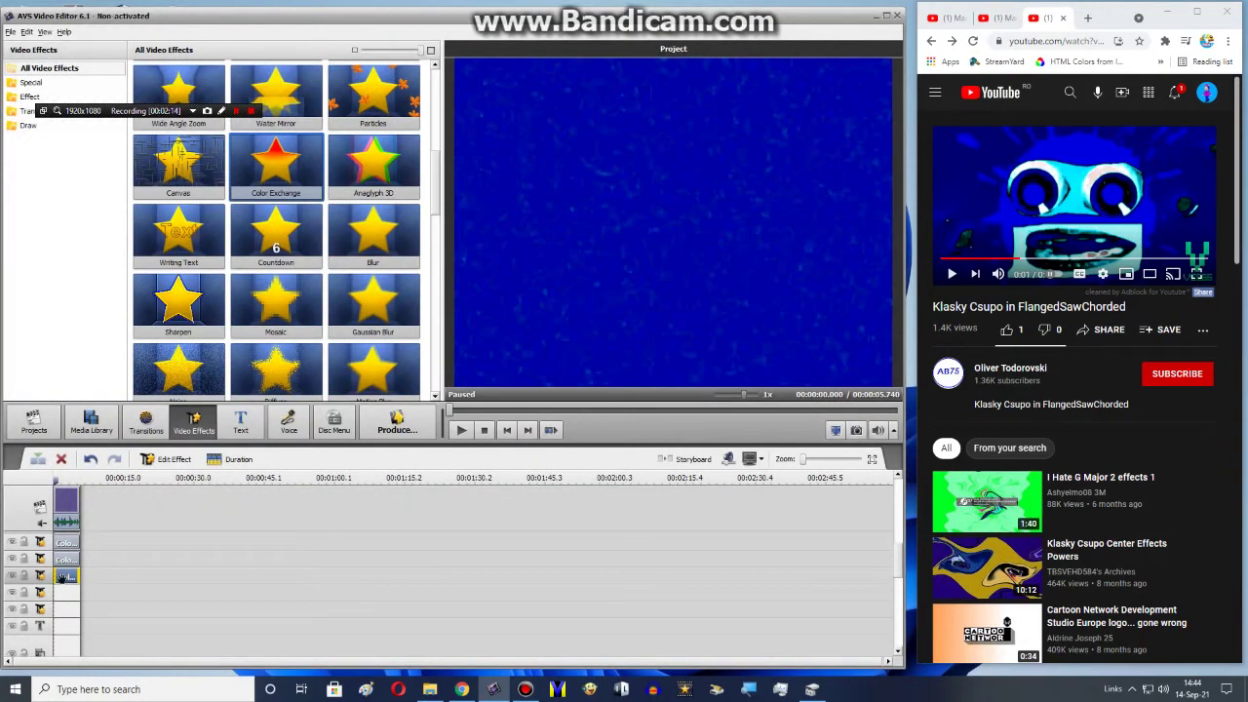
- Copy the dark blue Color Exchange effect onto the eighth effect track and preview the lettering frame at about 2.75 seconds in its settings
right_click(69, 575)
left_click(82, 556)
left_click_drag(91, 578, 65, 599)
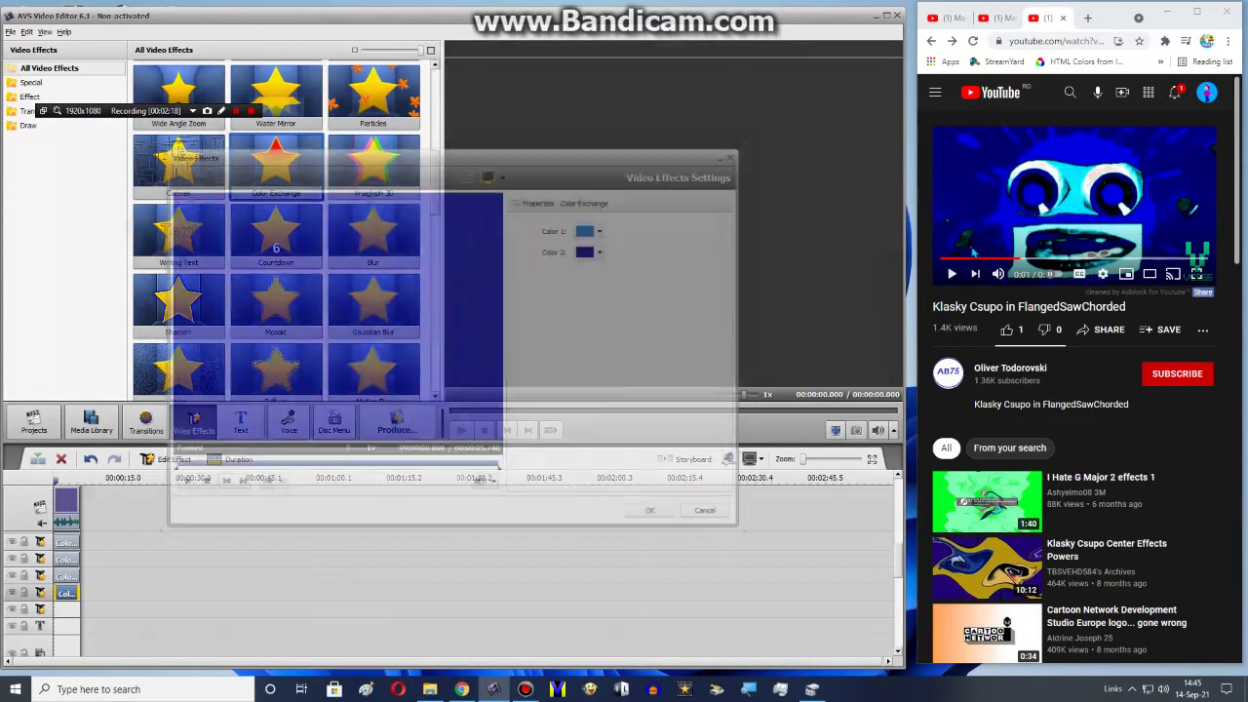
left_click(942, 258)
left_click(586, 230)
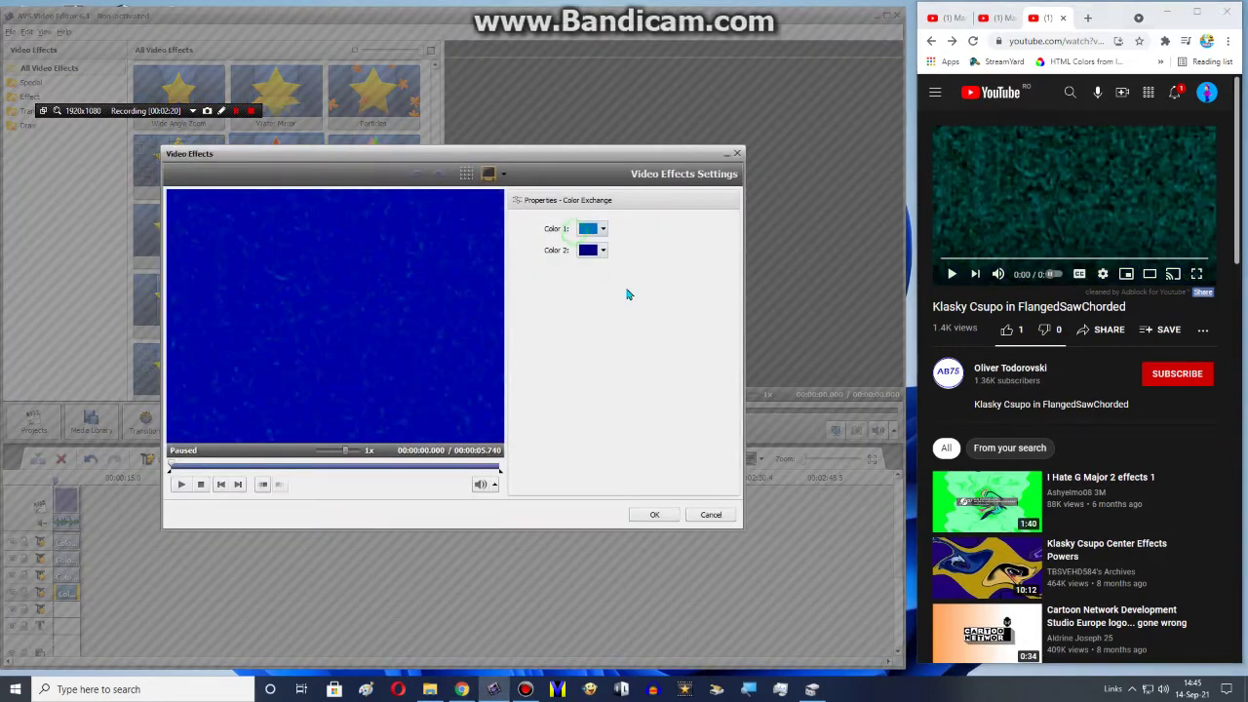
left_click(312, 467)
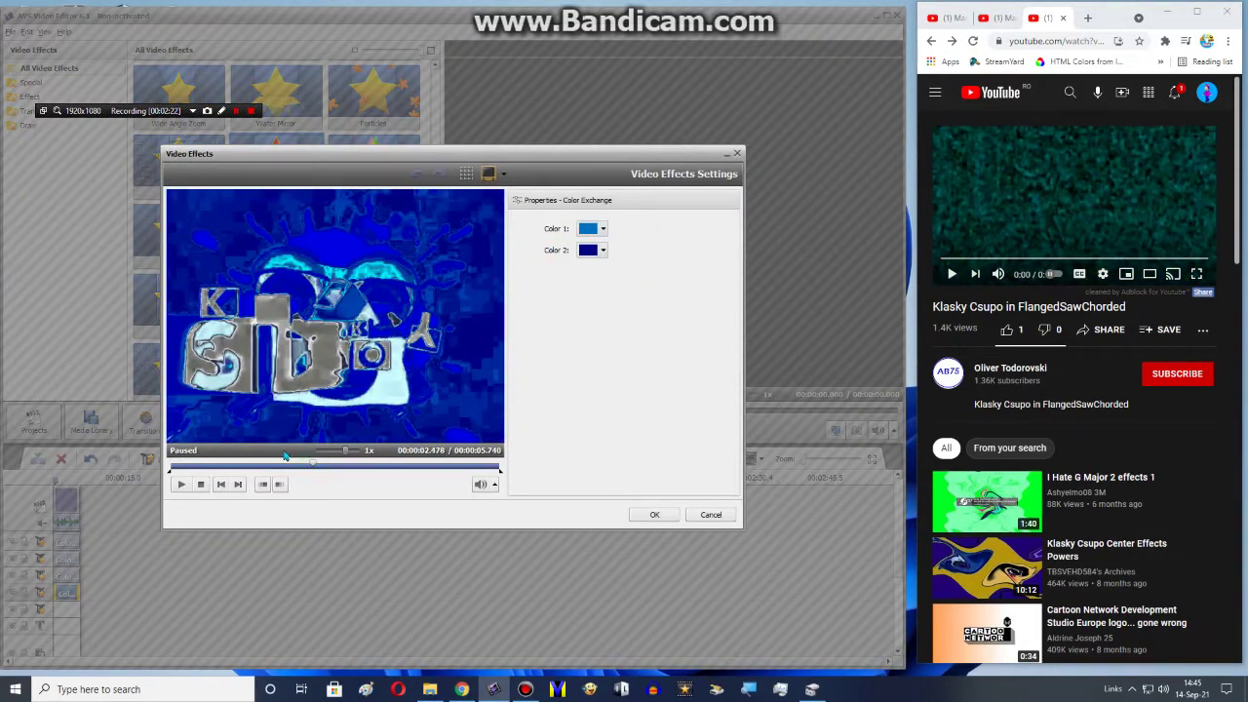
left_click_drag(261, 462, 336, 451)
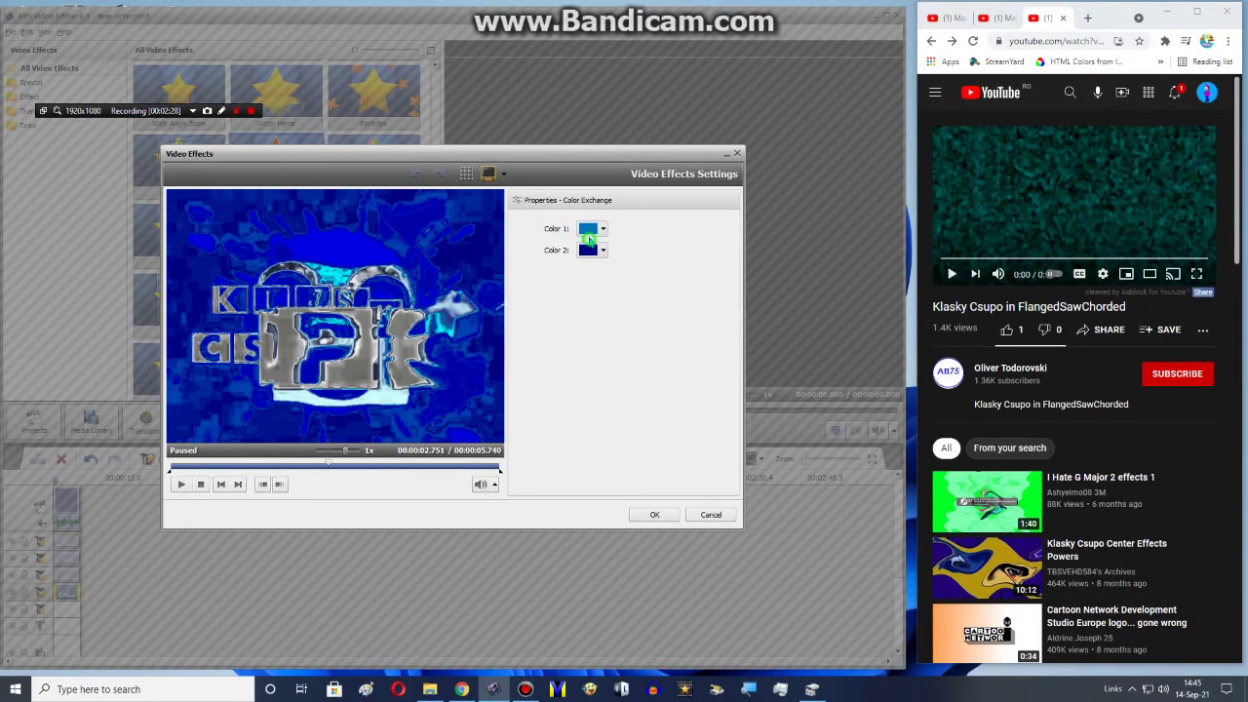
- In the eighth-track Color Exchange effect, set Color 1 to the gray sampled from the lettering and Color 2 to white
left_click(589, 237)
left_click(698, 363)
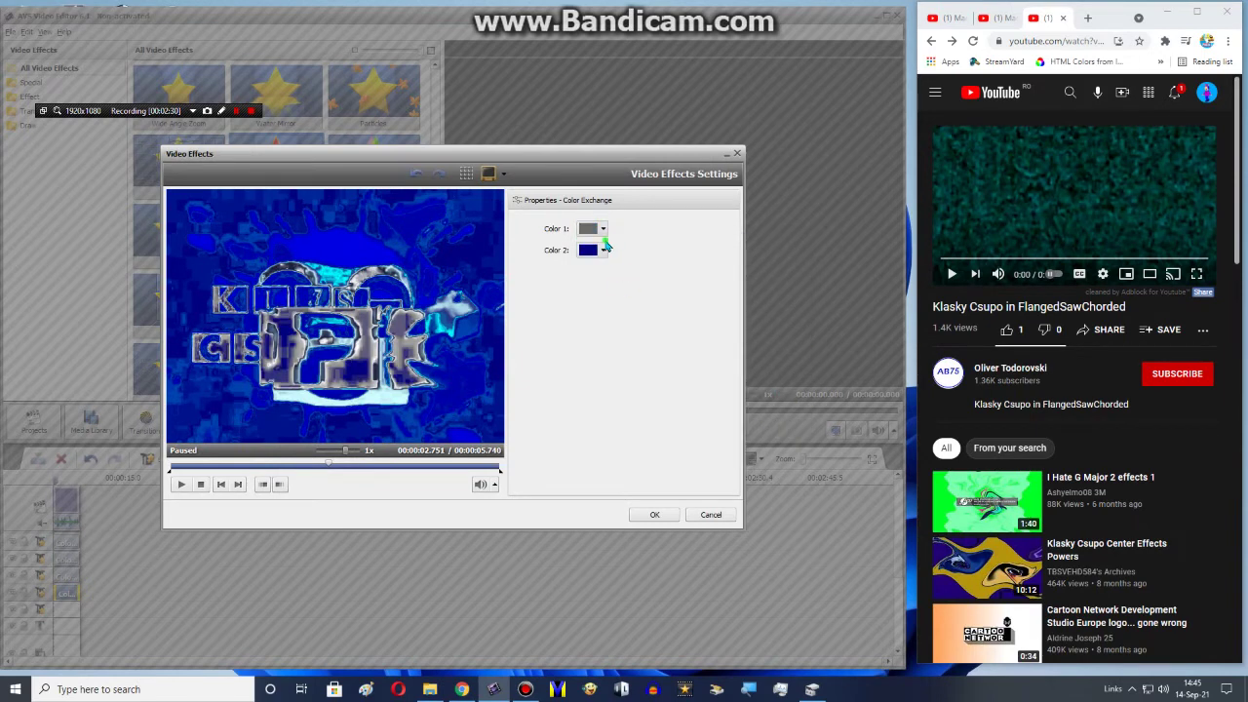
left_click(603, 250)
left_click(685, 327)
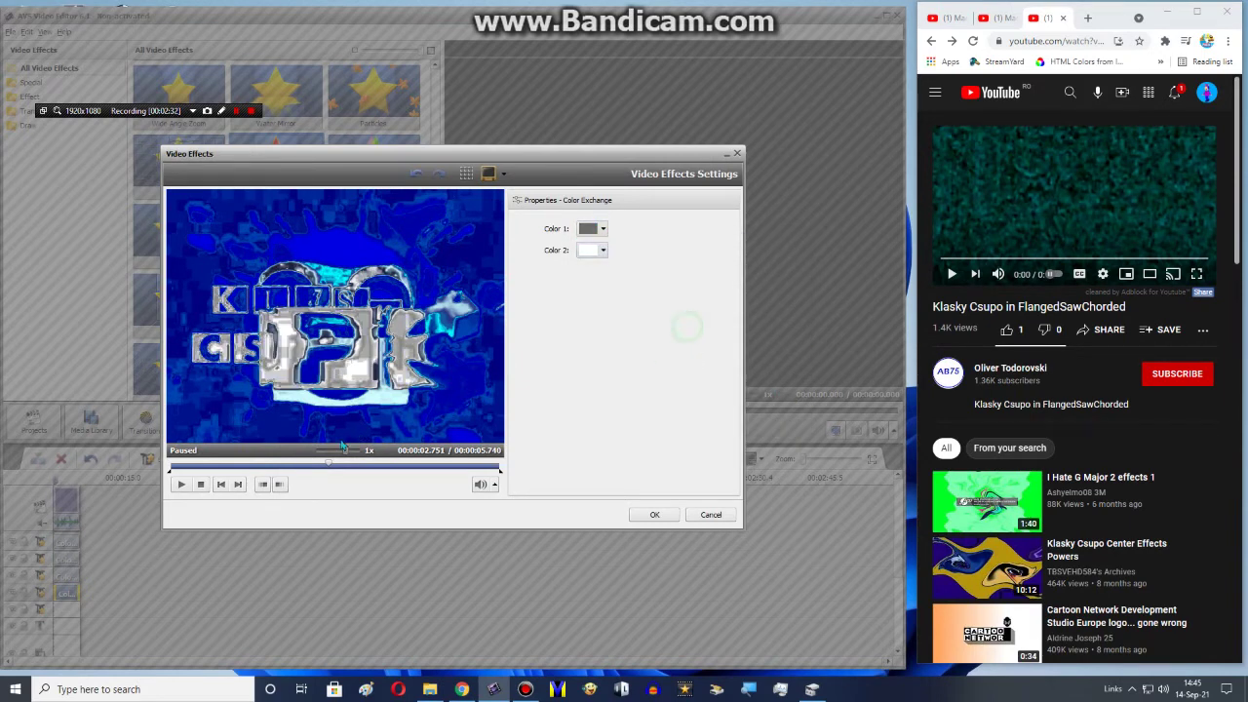
- Resample Color 1 of the eighth-track Color Exchange effect as slate blue from the 2-second frame
left_click(285, 467)
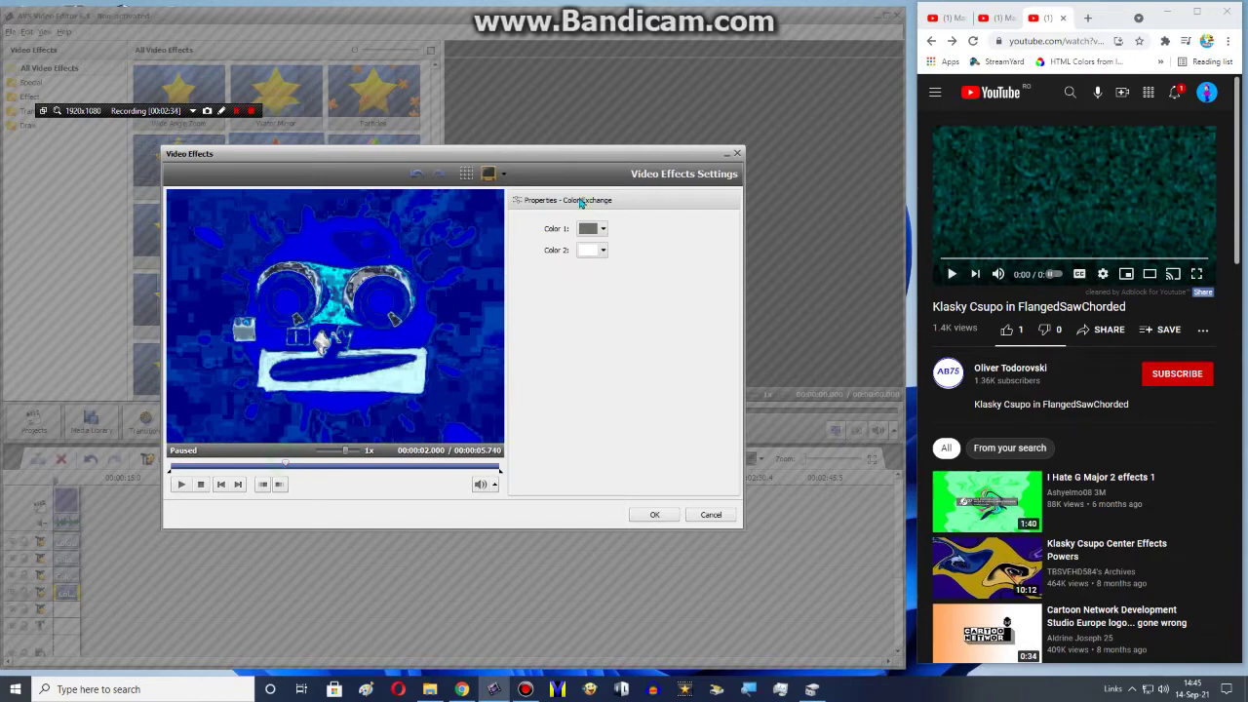
left_click(588, 232)
left_click(399, 426)
- In the eighth-track Color Exchange effect, set Color 1 to the dark blue sampled at about 1.07 seconds and Color 2 to cyan
left_click(259, 466)
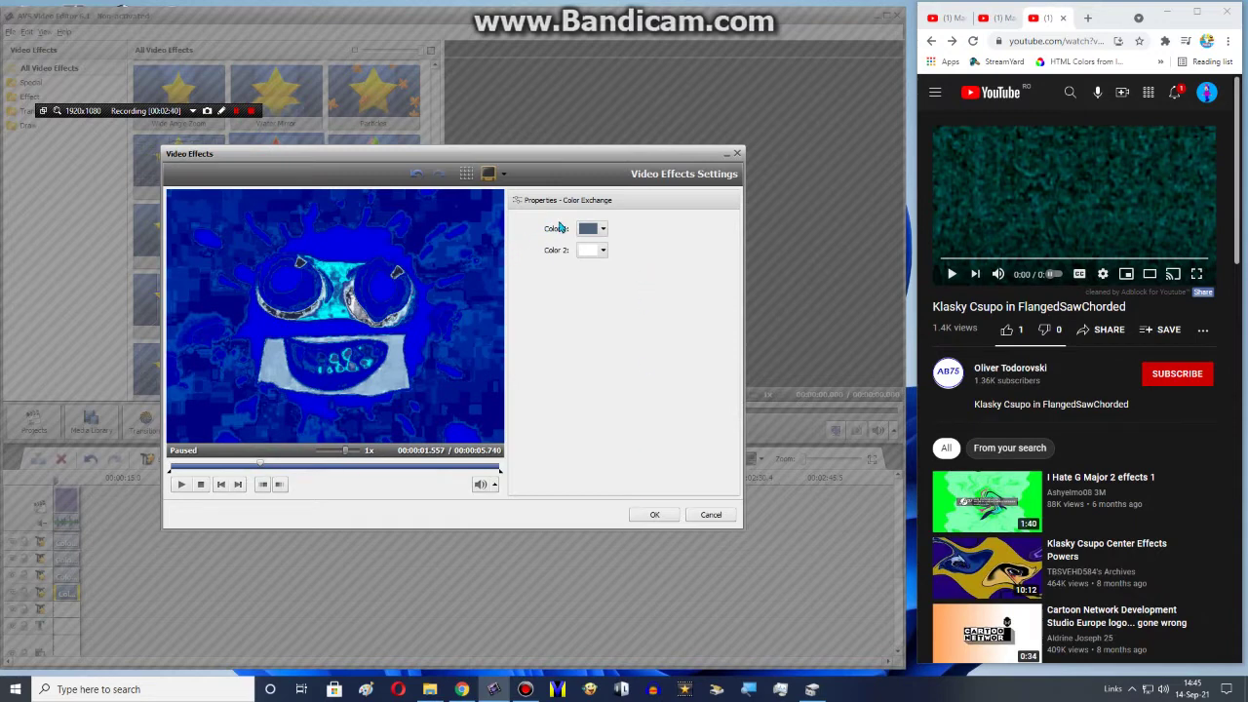
left_click(242, 468)
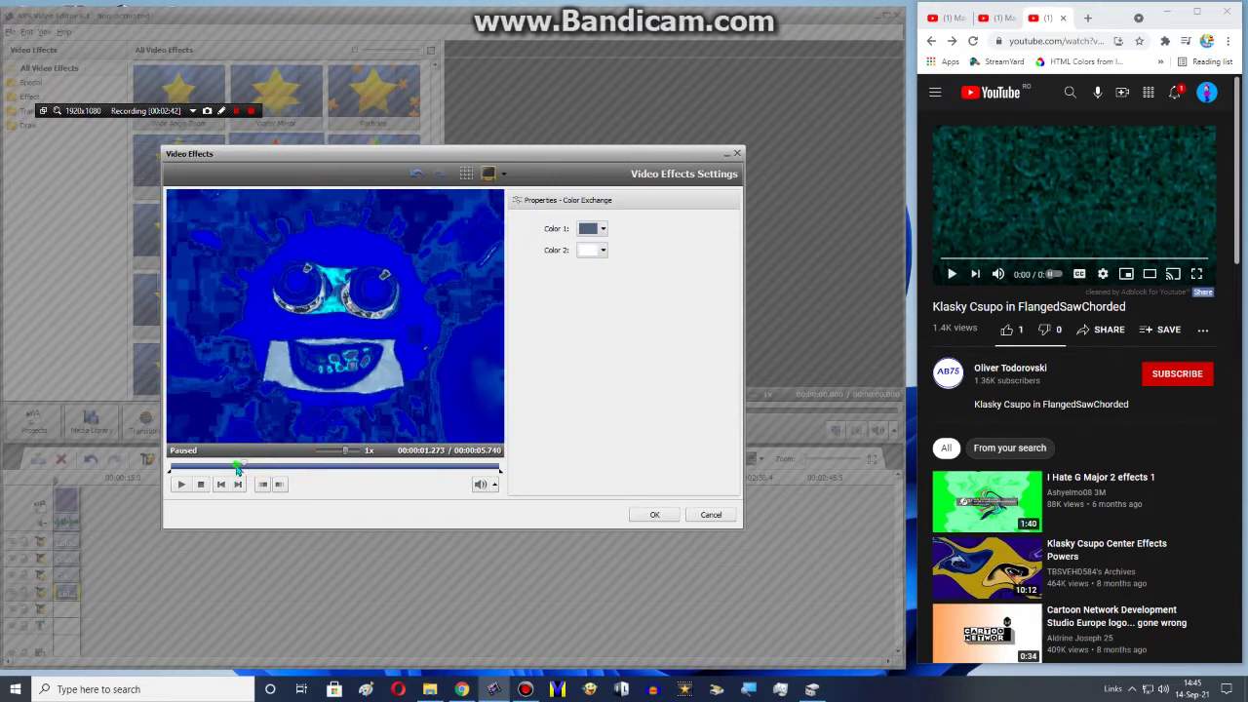
left_click_drag(236, 469, 230, 473)
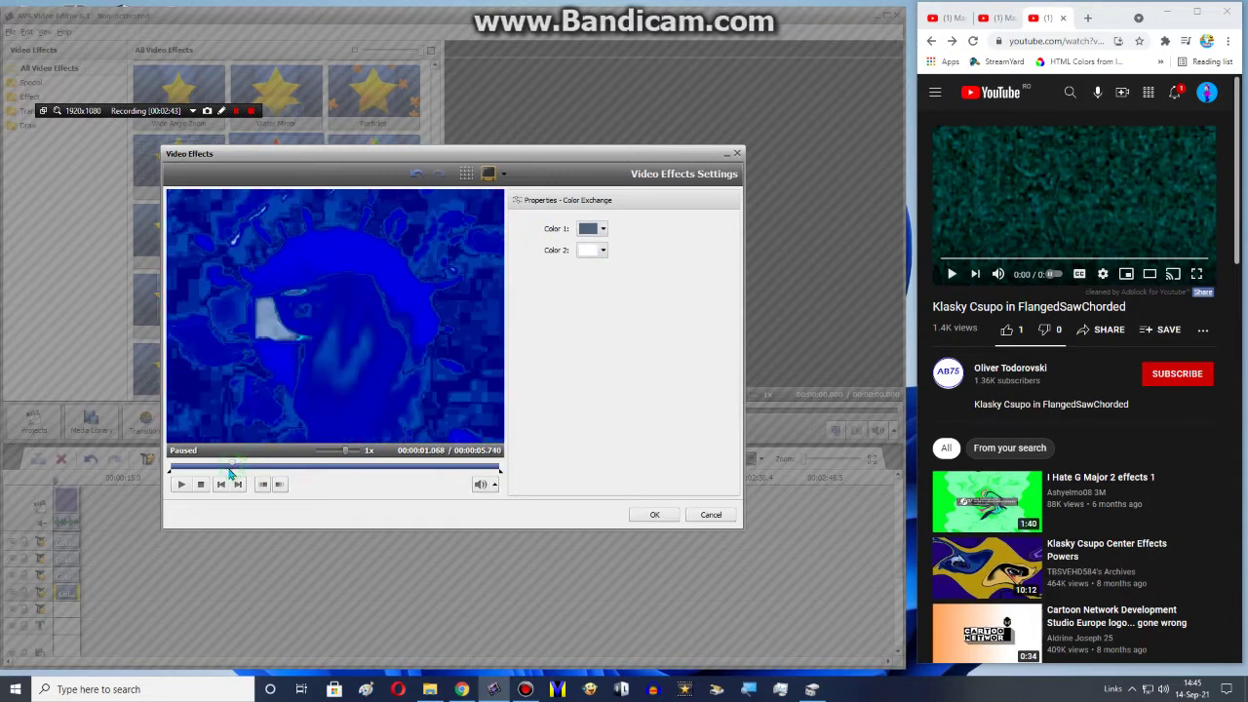
left_click(602, 228)
left_click(598, 327)
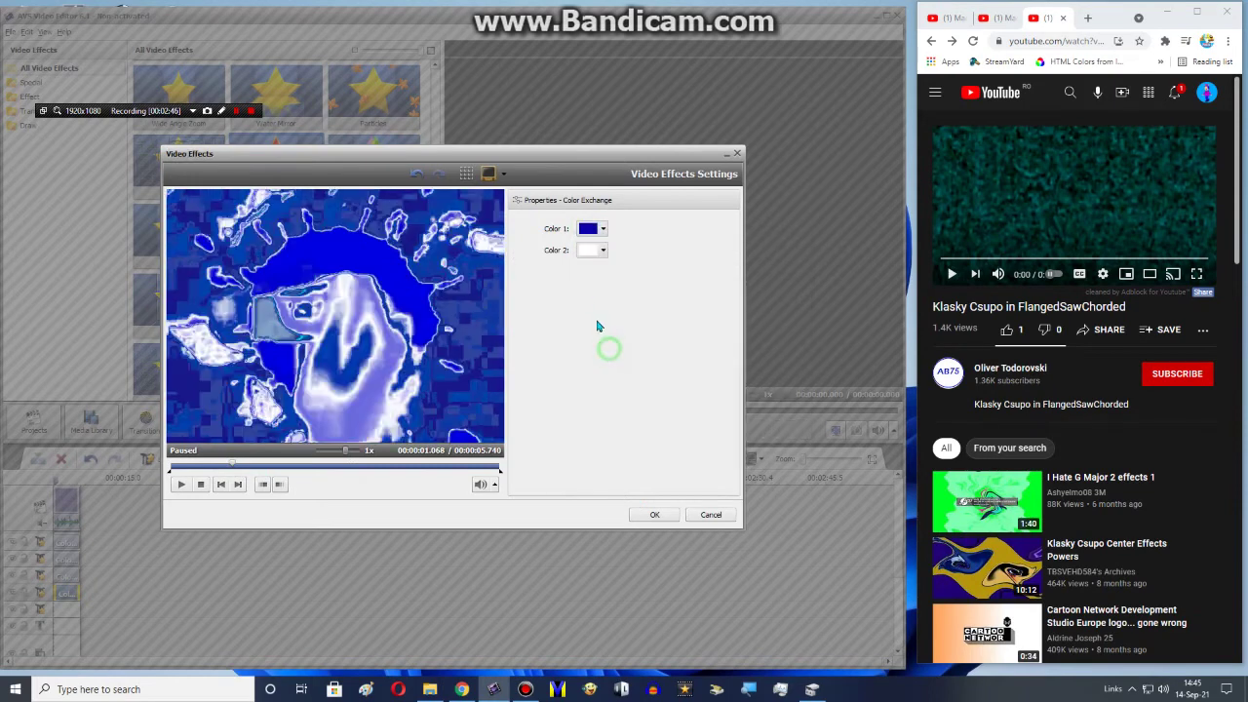
left_click(601, 250)
left_click(649, 310)
left_click_drag(225, 470, 411, 418)
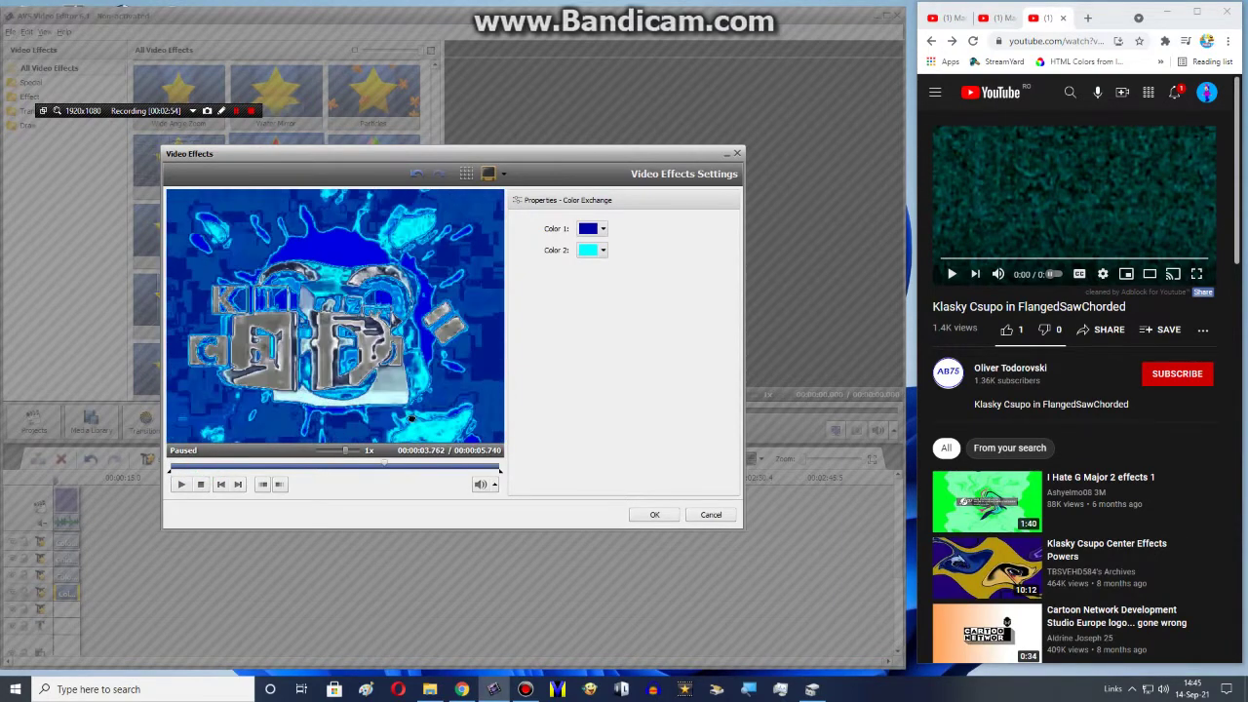
left_click(649, 513)
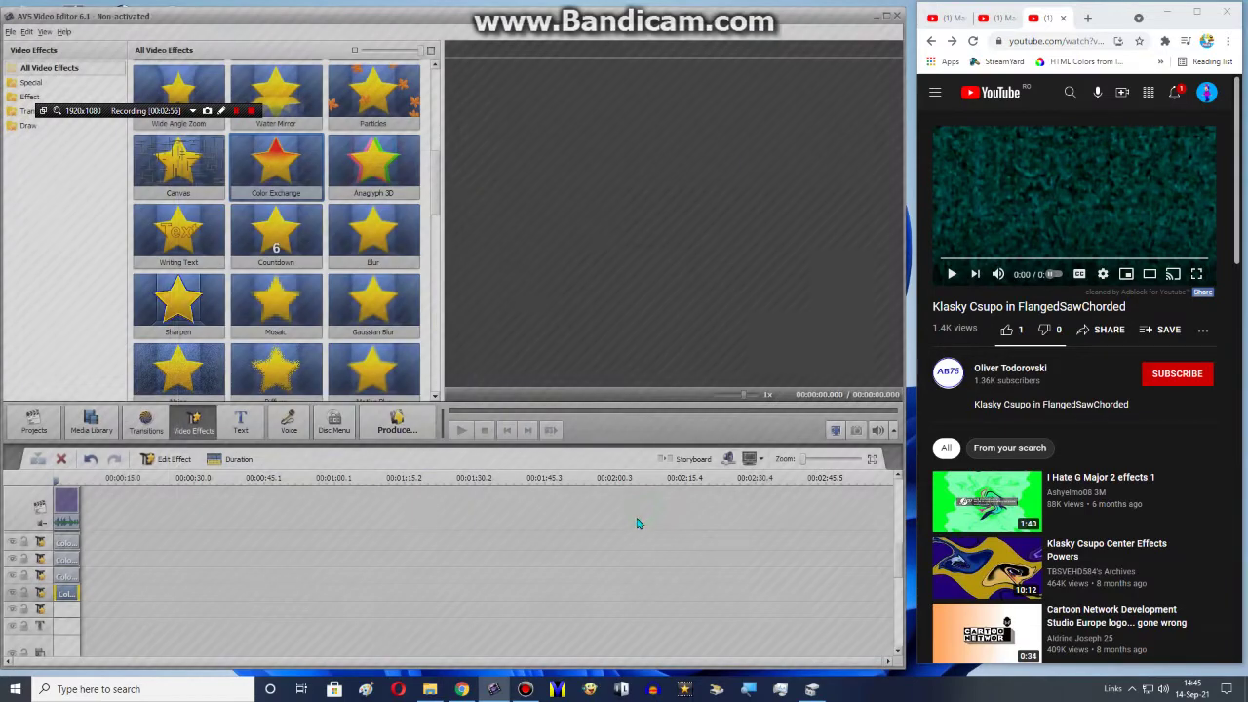
- Remove the empty ninth effect track and lock all eight remaining effect tracks on the timeline
right_click(70, 595)
left_click(73, 598)
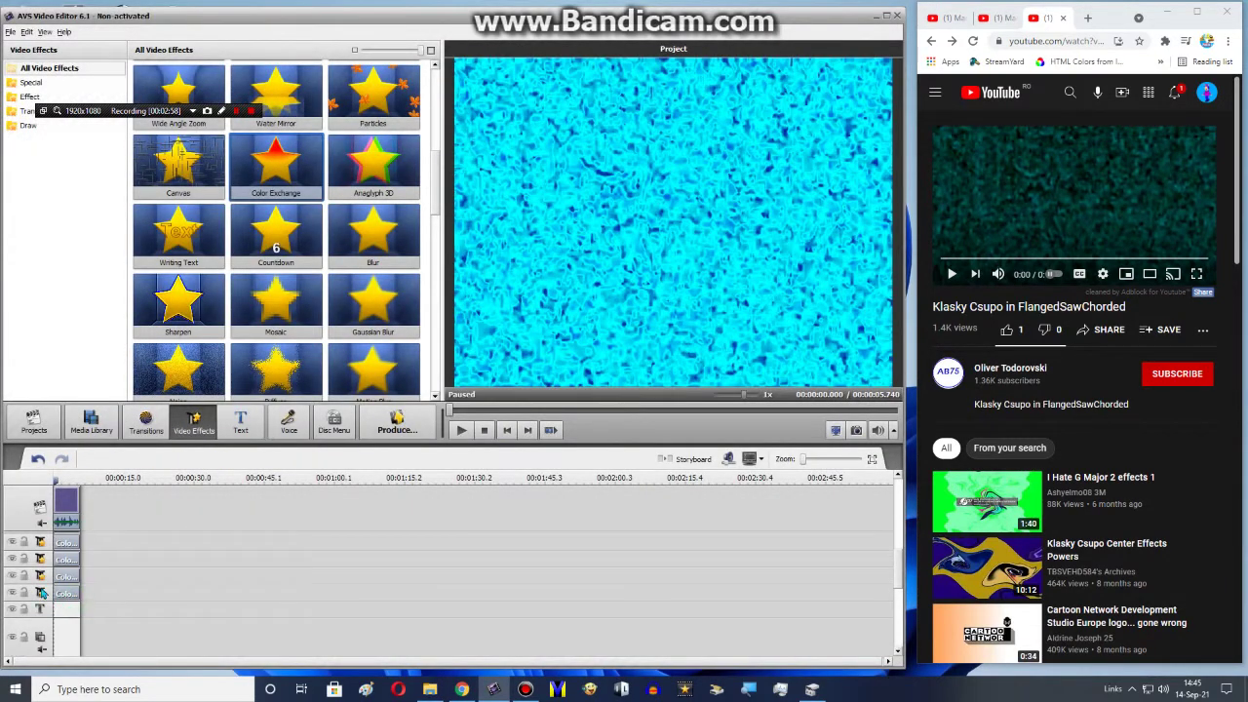
left_click(24, 592)
left_click(24, 575)
left_click(24, 558)
left_click(24, 541)
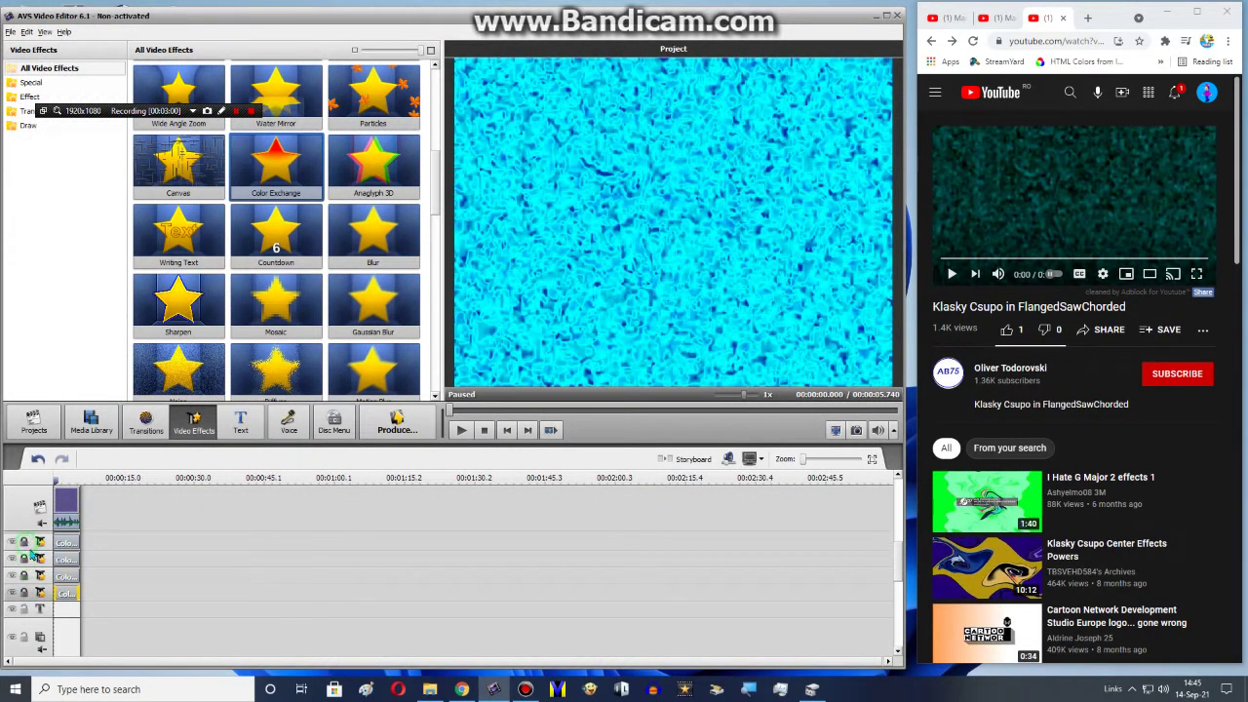
scroll(30, 550, "up", 4)
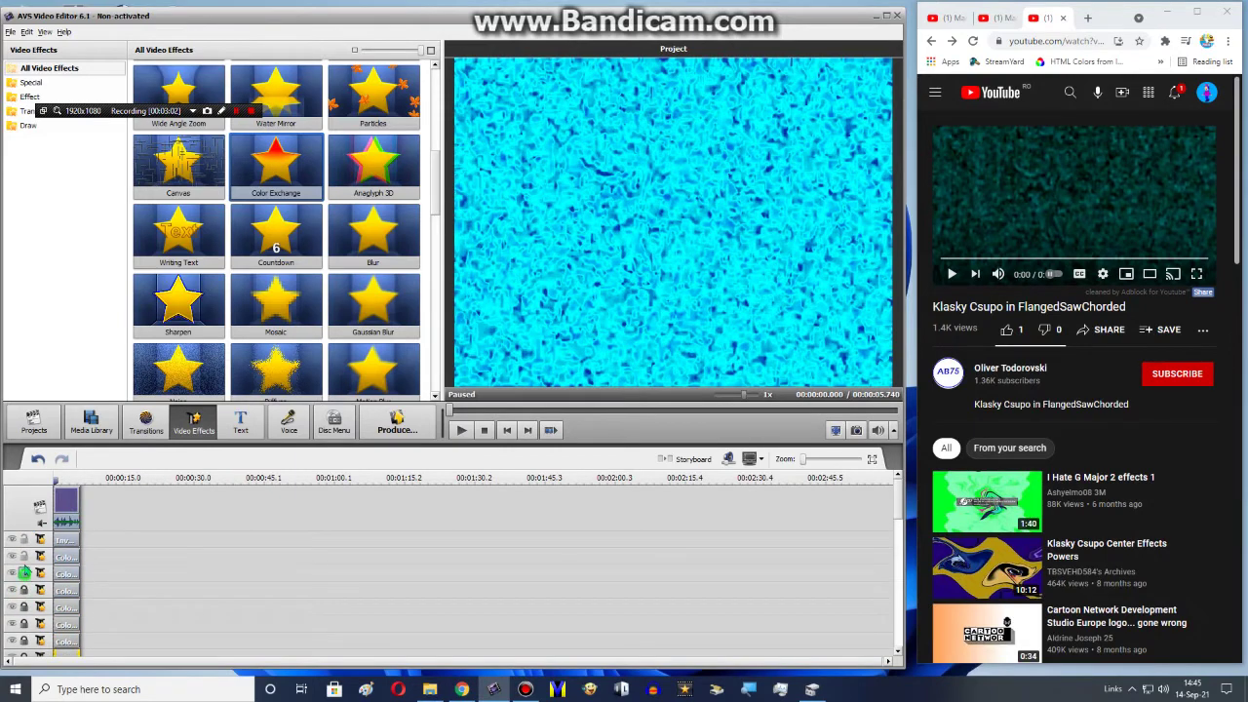
- Delete the Klasky Csupo Robot Logo clip from the timeline and from the project's media library, keeping the locked effects
left_click(68, 502)
left_click(62, 458)
left_click(94, 421)
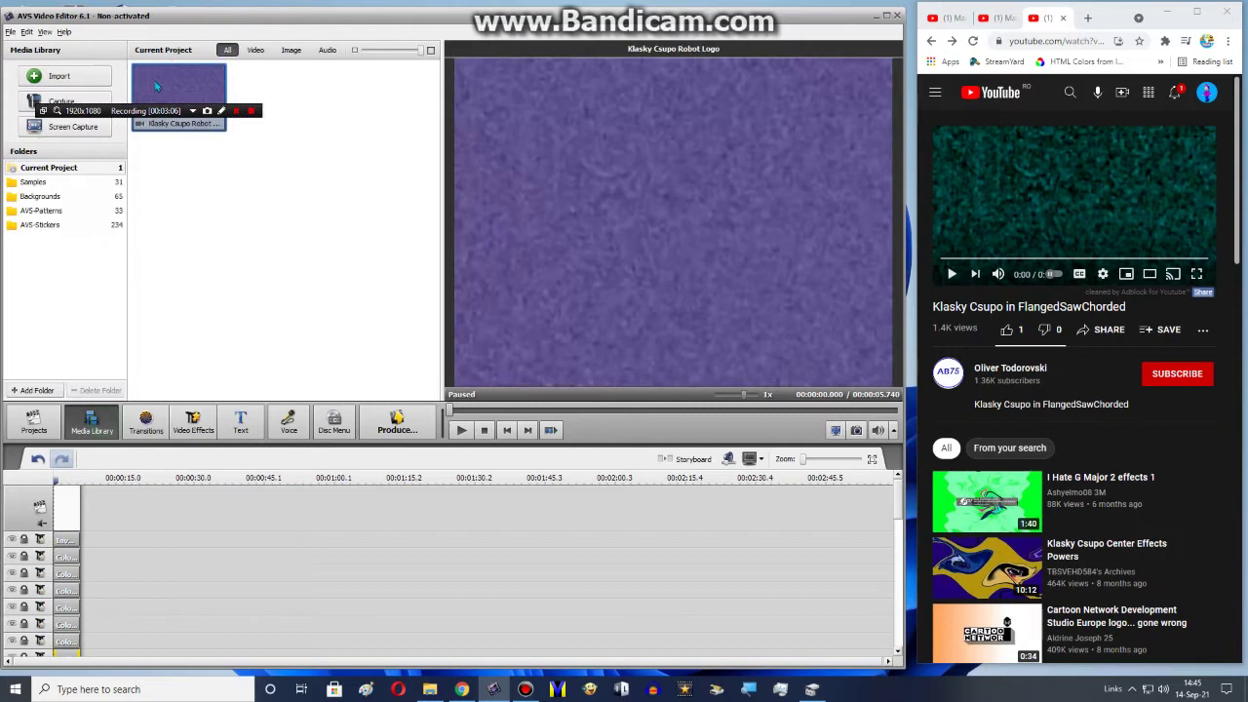
key("Delete")
- Save the project as FlangedSawChorded in the Replace Effects AVS Video Editor folder and create a blank project
left_click(35, 421)
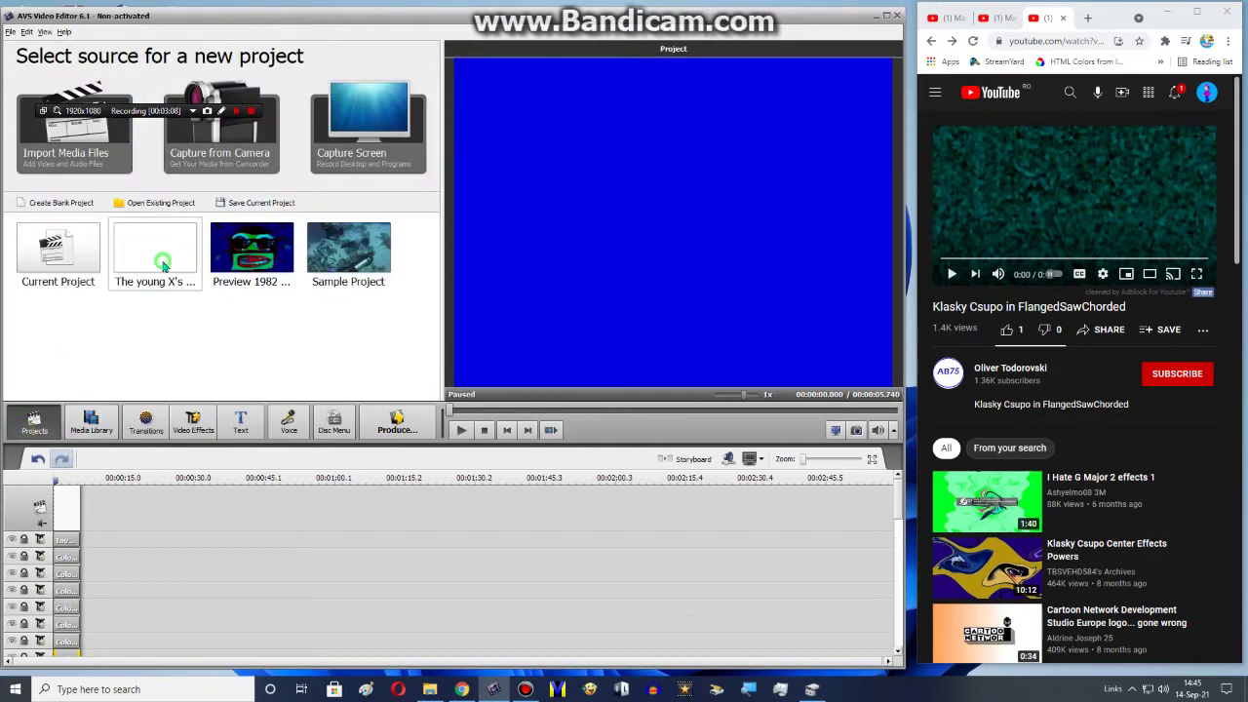
left_click(261, 203)
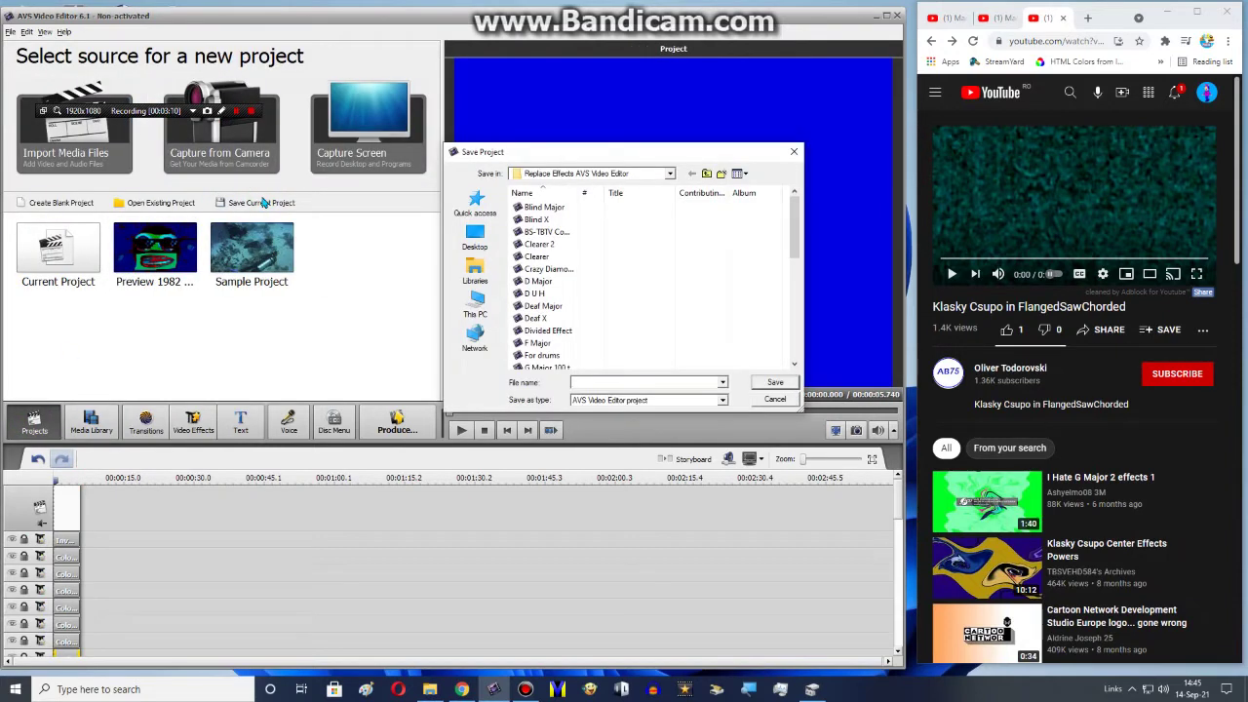
type("FlangedSawChorded")
left_click(759, 383)
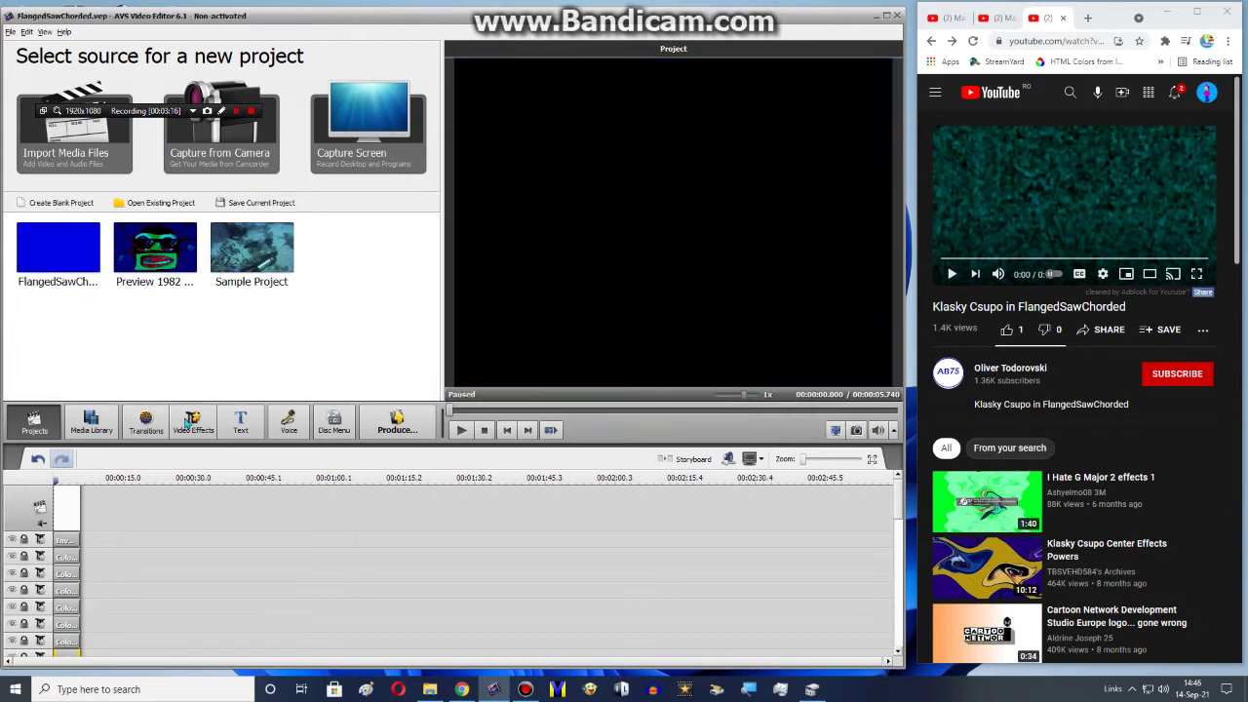
left_click(60, 203)
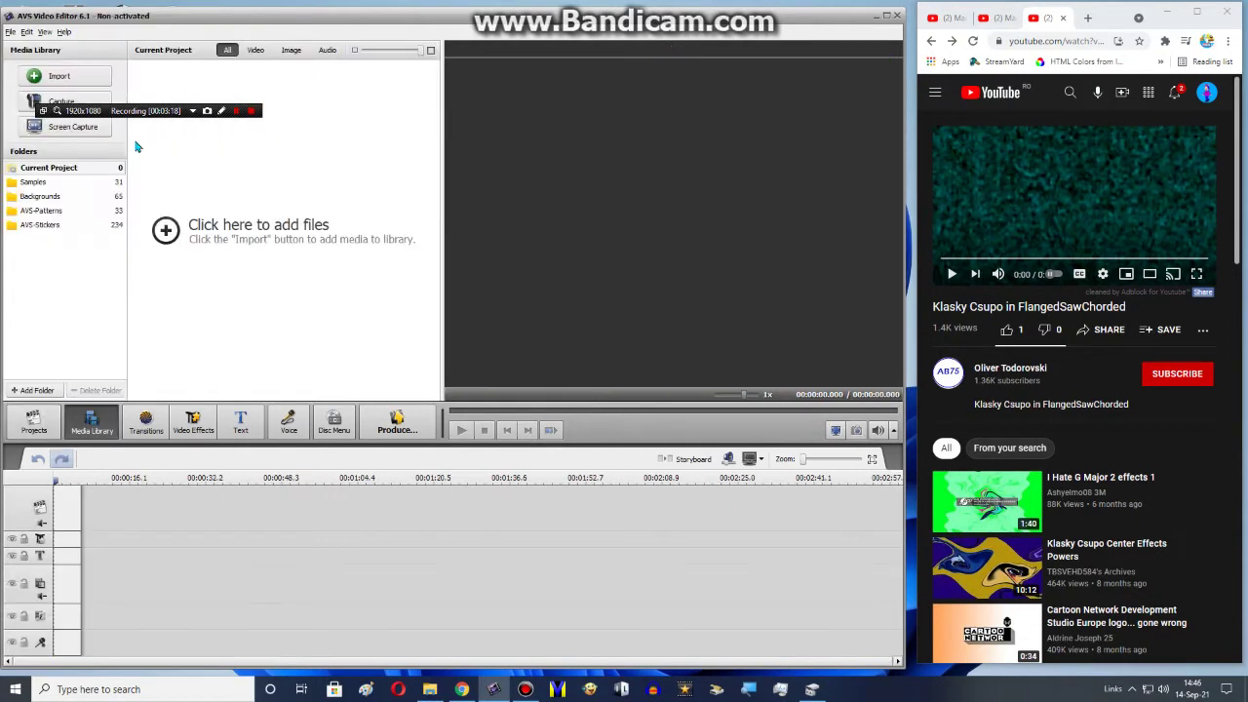
left_click(236, 111)
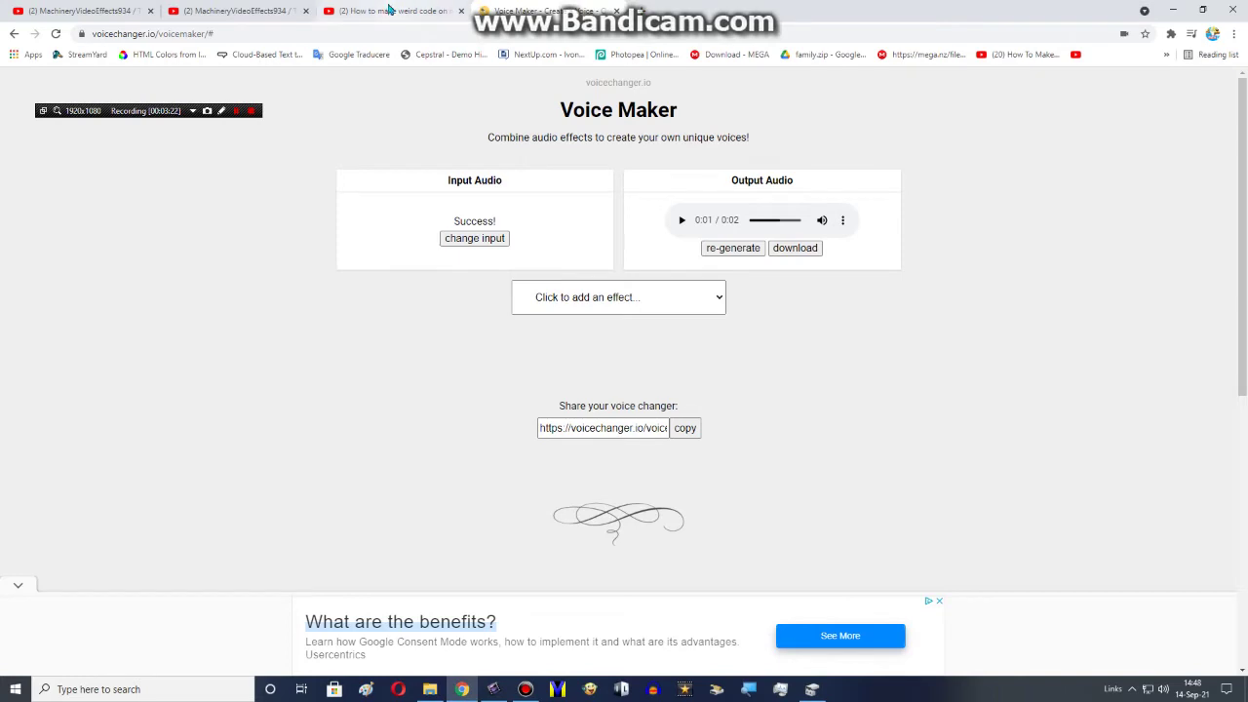
- In Chrome, play part of the video "How to make weird code on mobile" with captions and return to the Voice Maker page
left_click(395, 10)
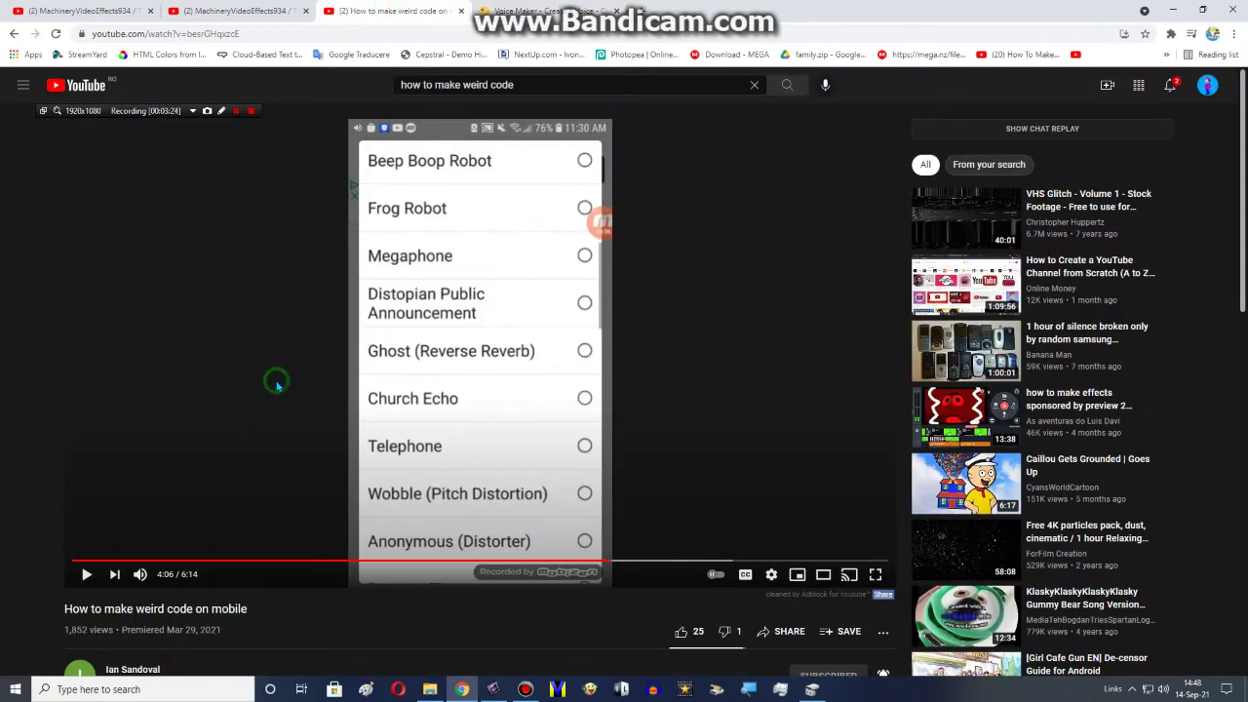
left_click(159, 504)
left_click(745, 575)
left_click(570, 369)
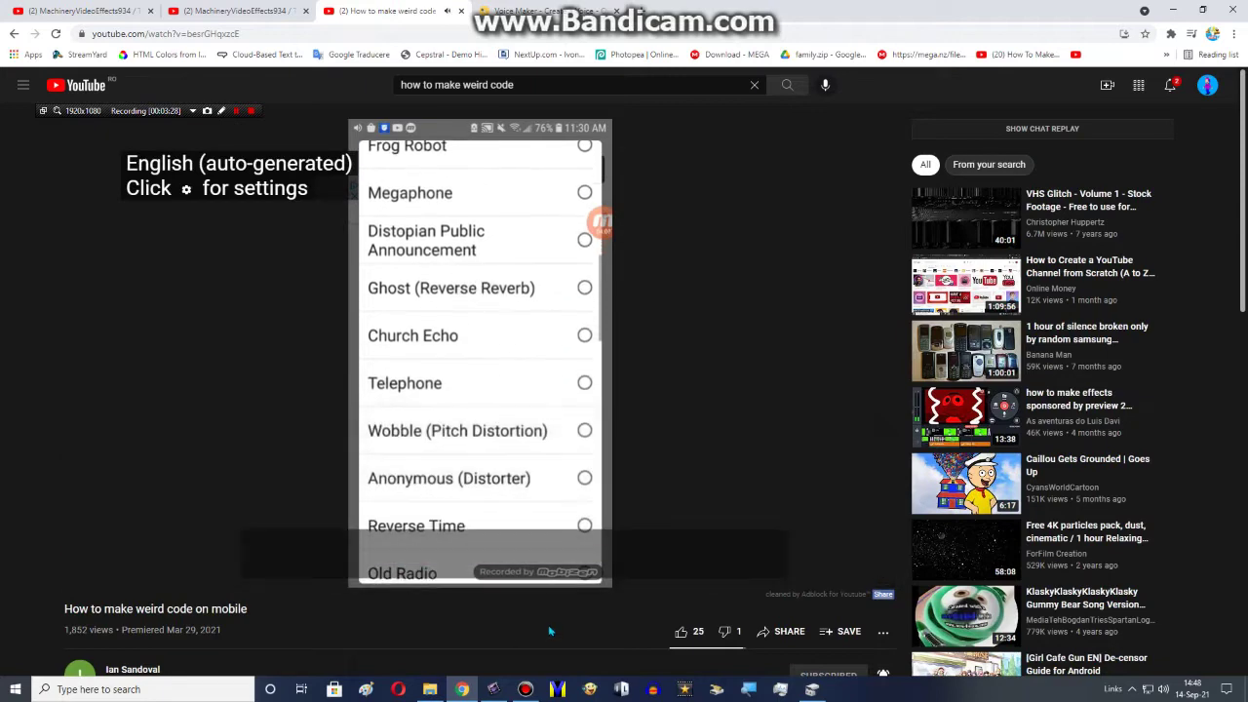
left_click(612, 4)
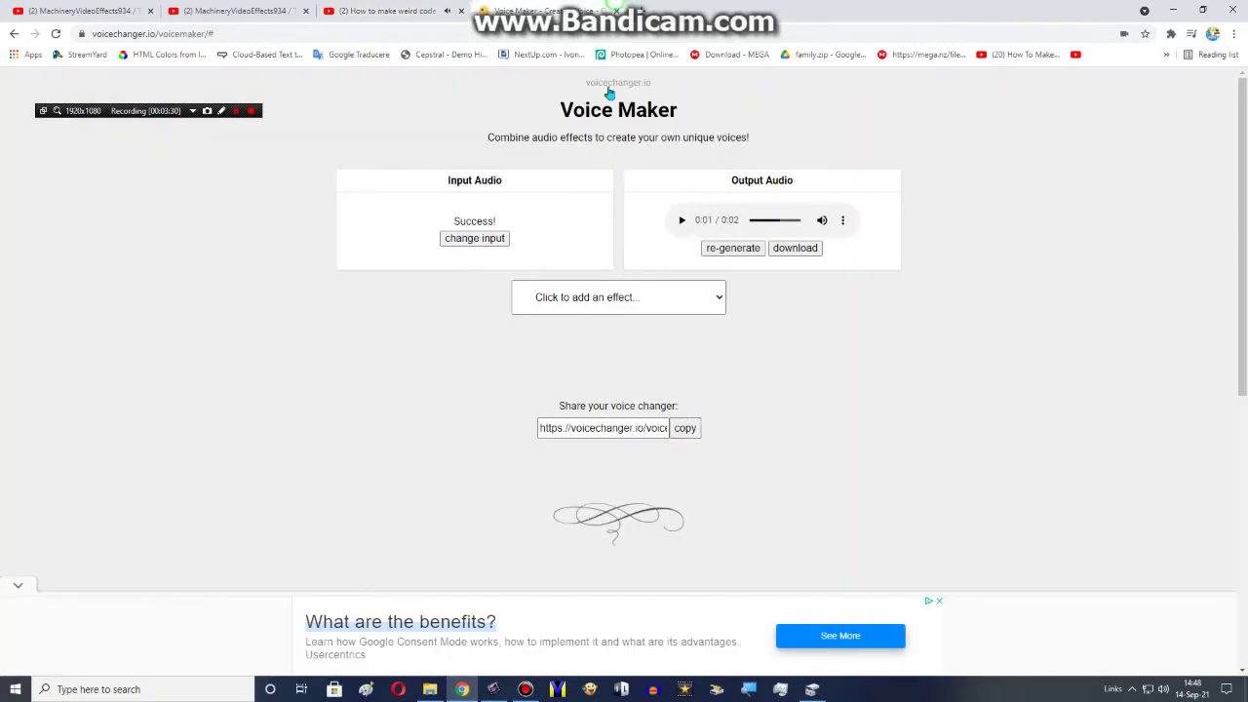
left_click(586, 310)
scroll(594, 488, "down", 10)
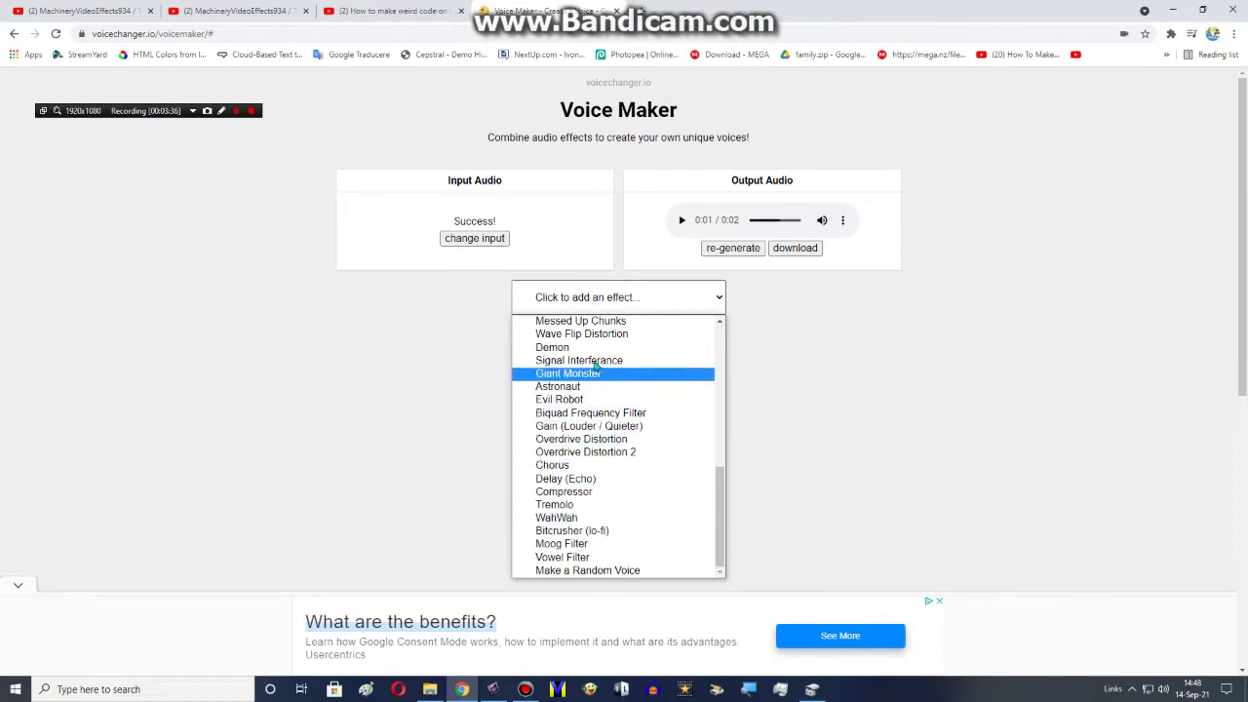
scroll(583, 556, "up", 4)
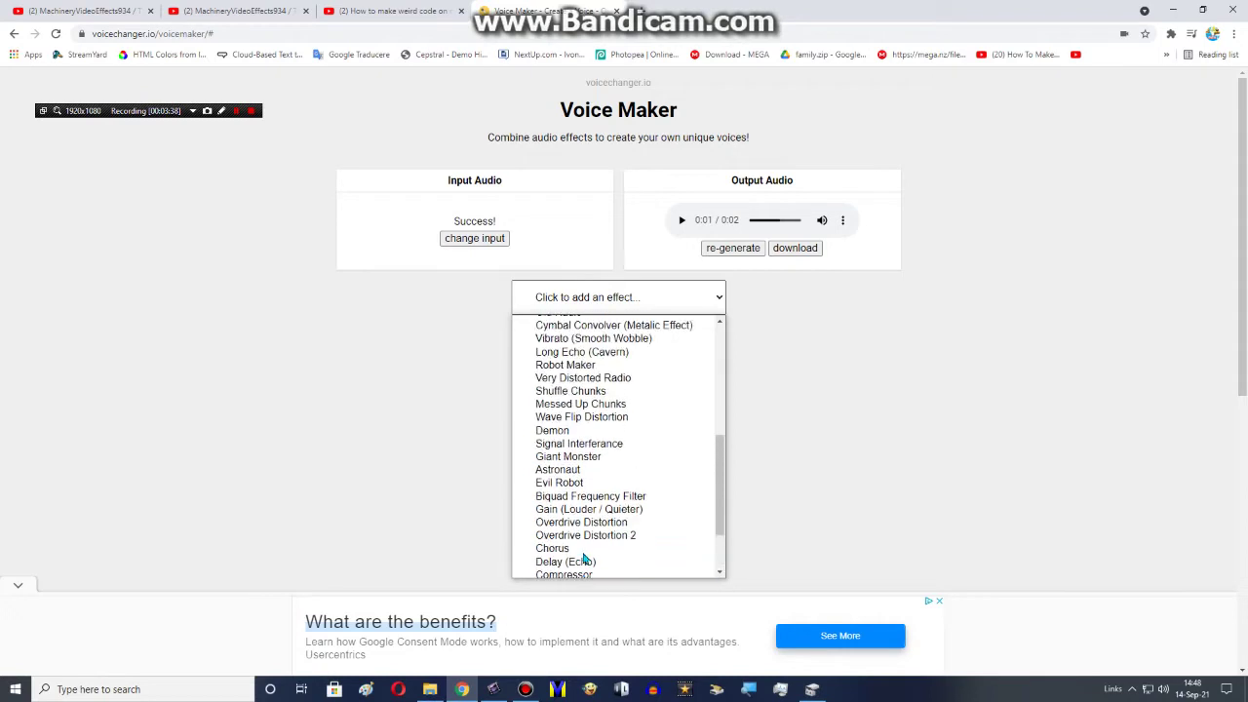
scroll(586, 558, "up", 3)
left_click(597, 459)
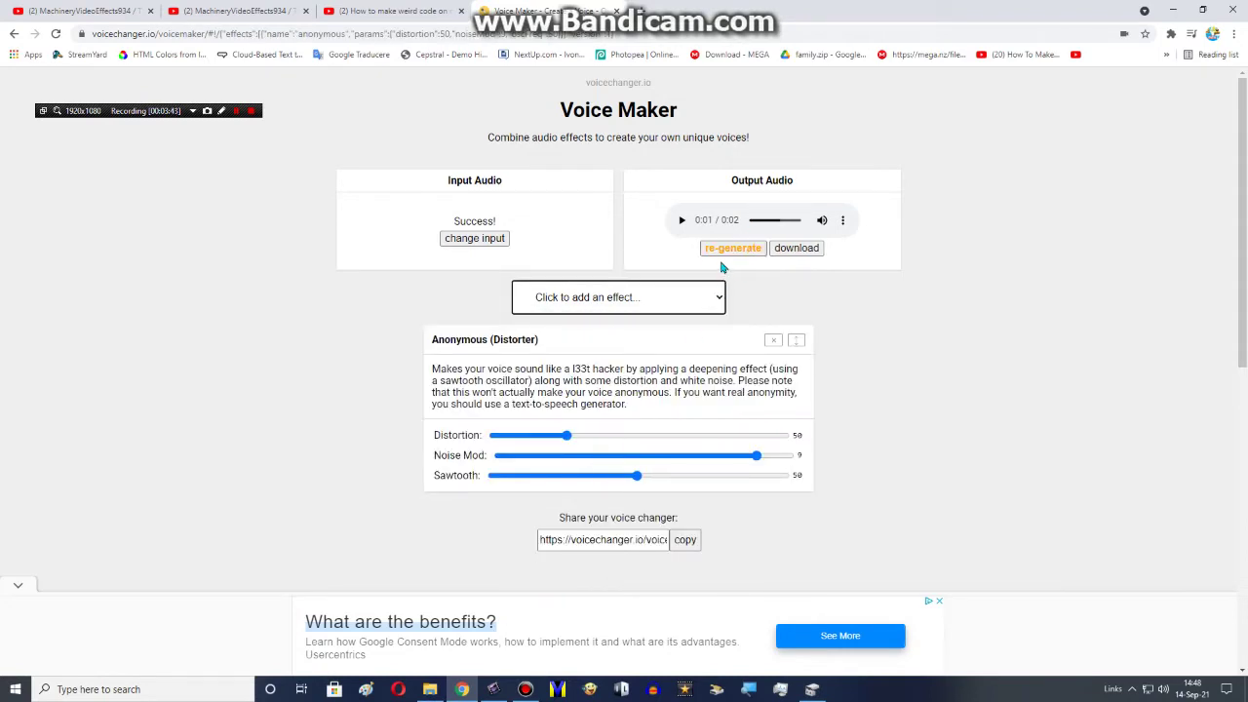
left_click(773, 338)
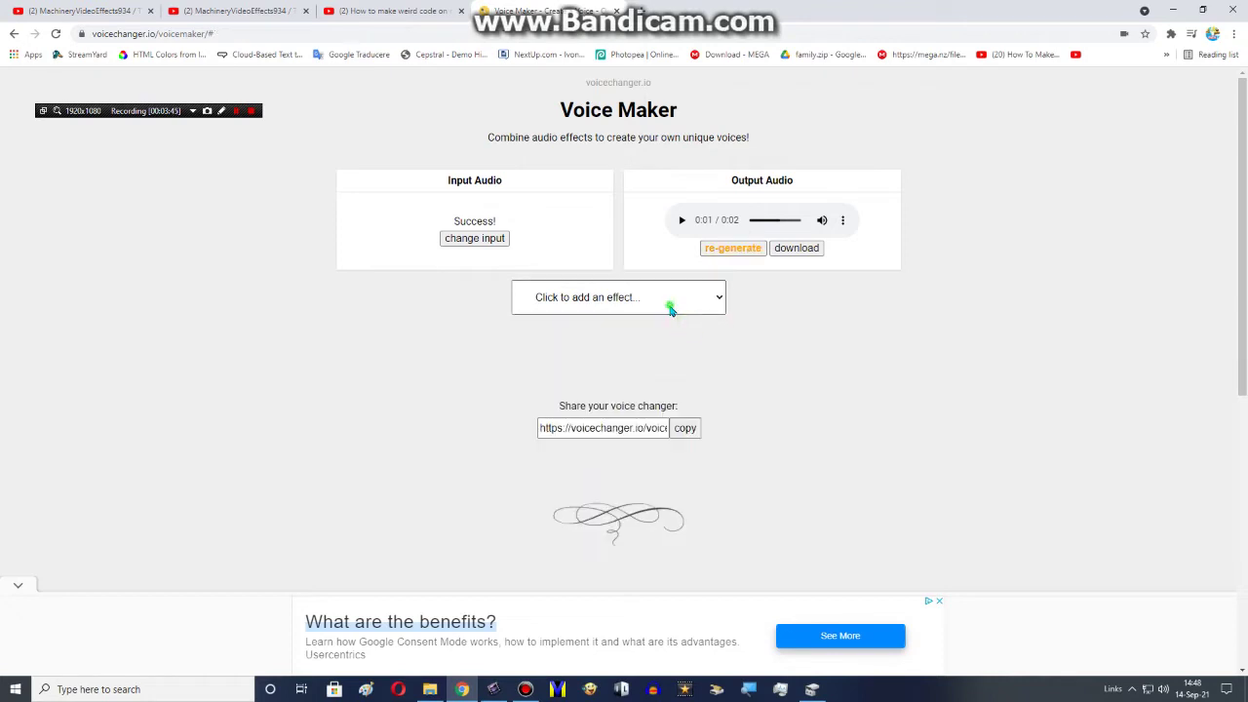
- Add the Wobble (Pitch Distortion) effect, consulting the YouTube video on weird code, and set its amplitude to 0.01
left_click(716, 298)
scroll(633, 419, "down", 3)
scroll(632, 422, "down", 5)
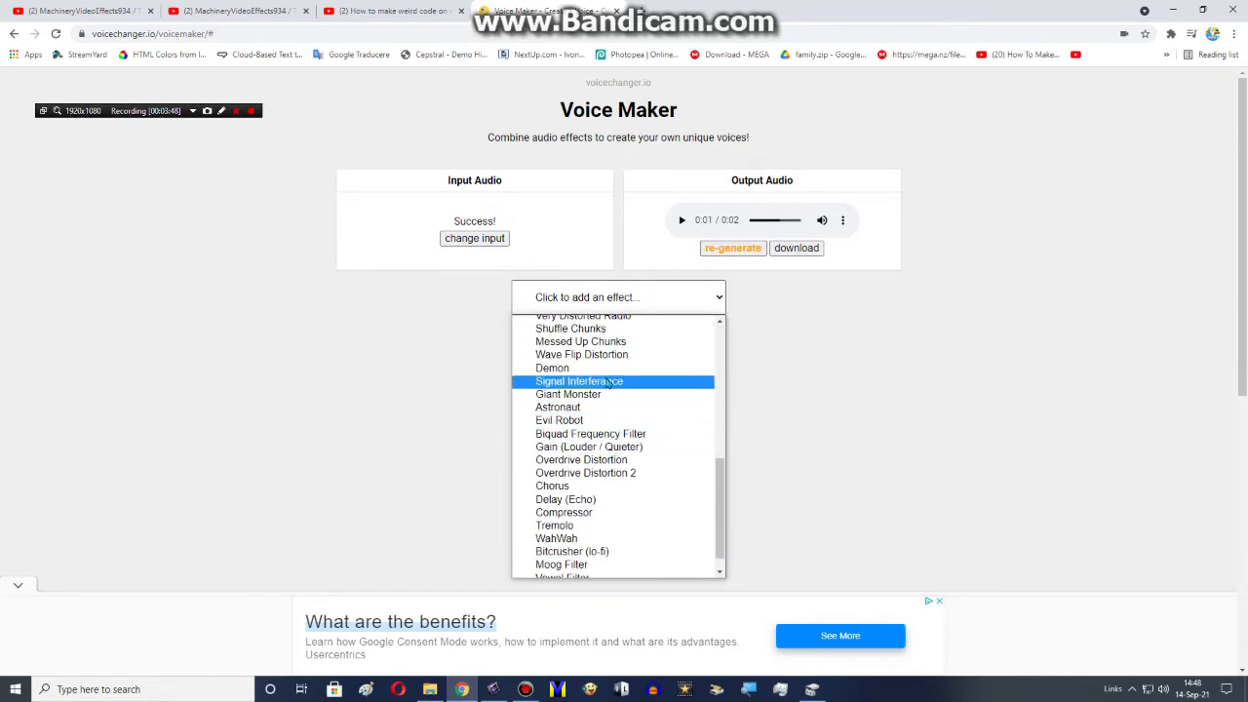
scroll(605, 359, "up", 3)
scroll(606, 359, "up", 1)
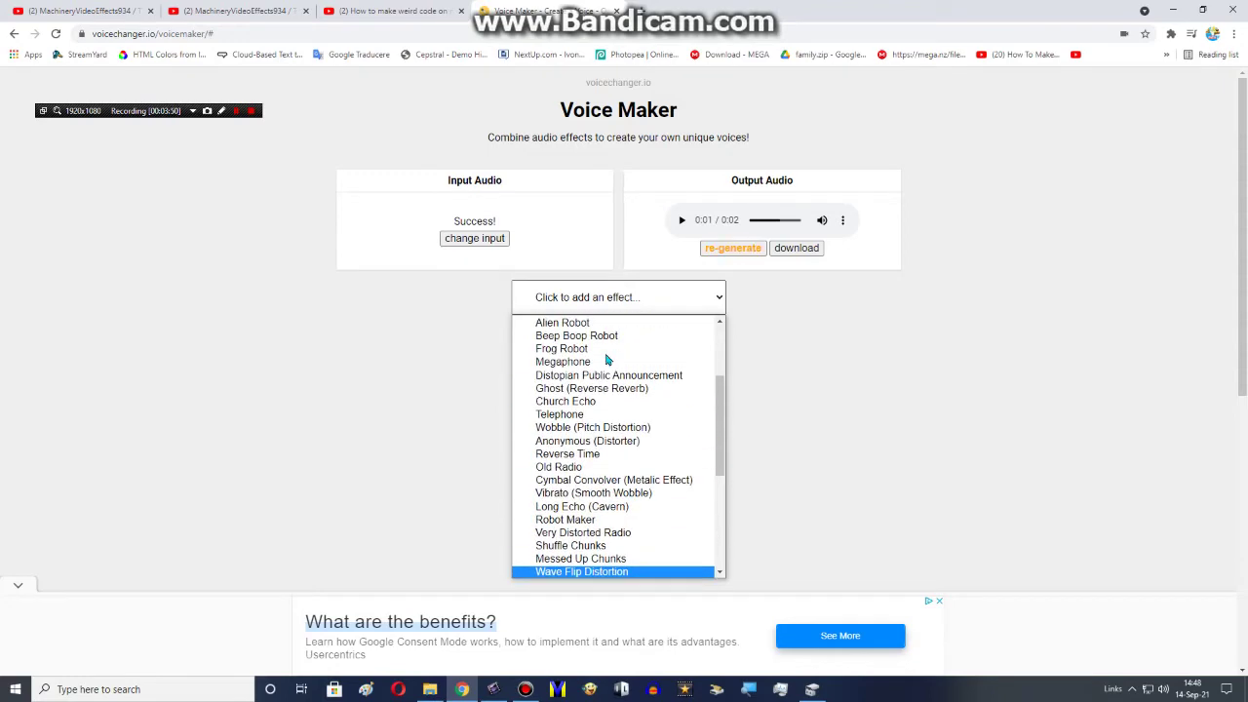
key("ctrl+shift+Tab")
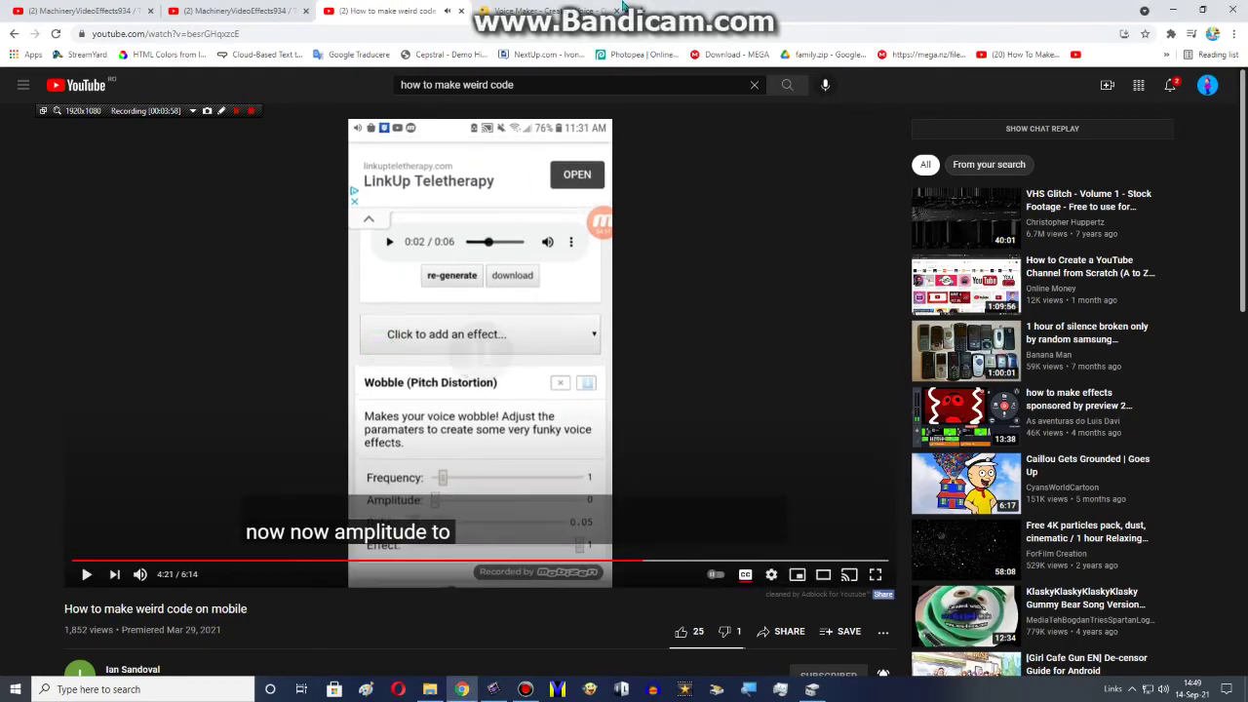
key("ctrl+Tab")
left_click_drag(509, 433, 491, 431)
left_click(237, 110)
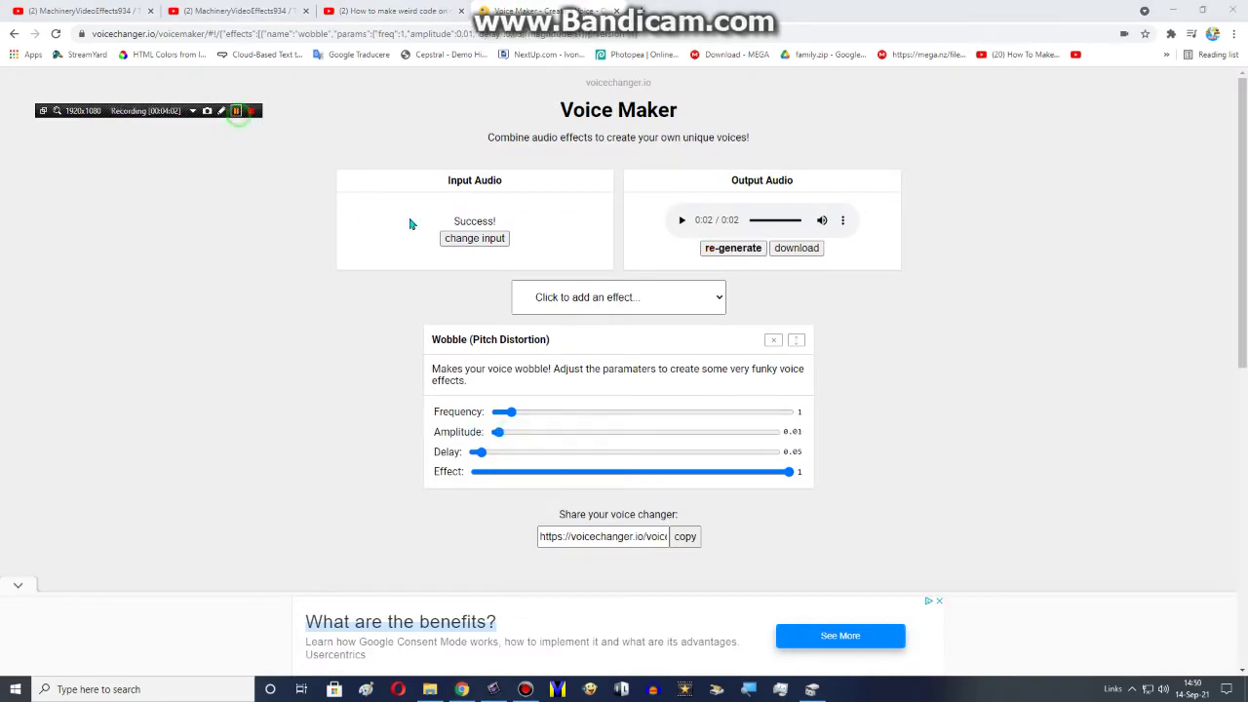
- Set the Wobble effect's frequency to 10 and re-generate the output audio
left_click(801, 413)
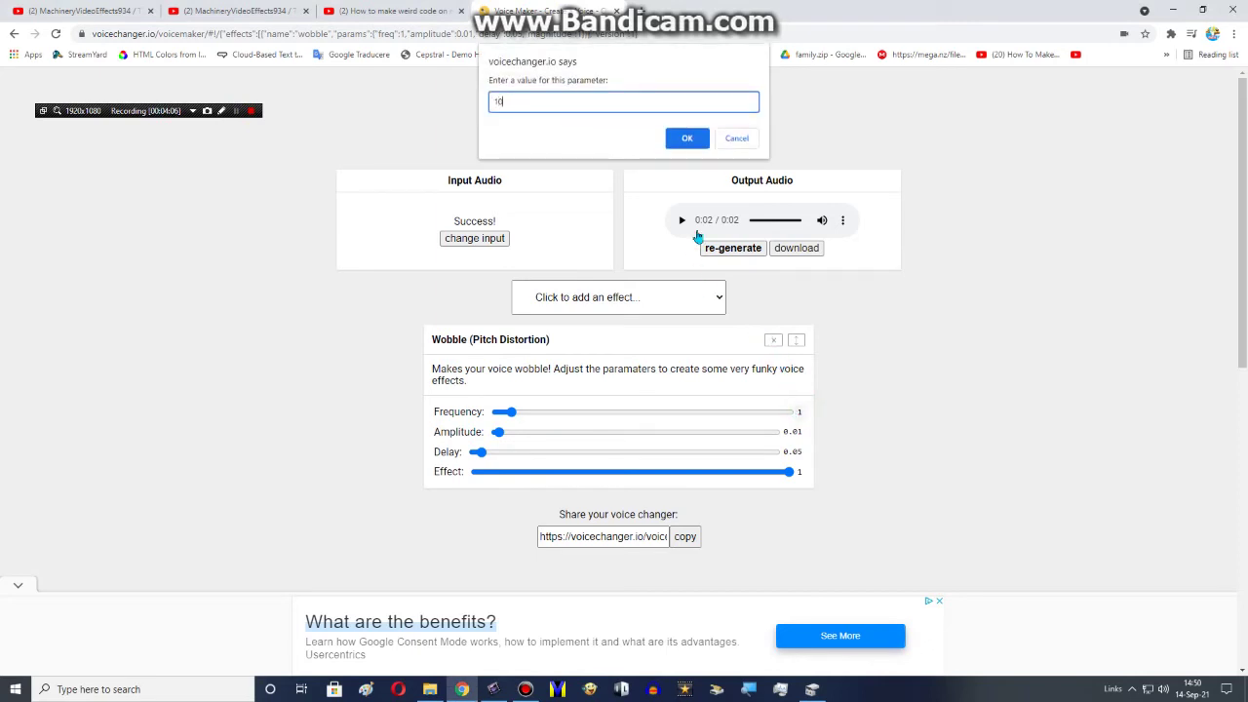
left_click(670, 140)
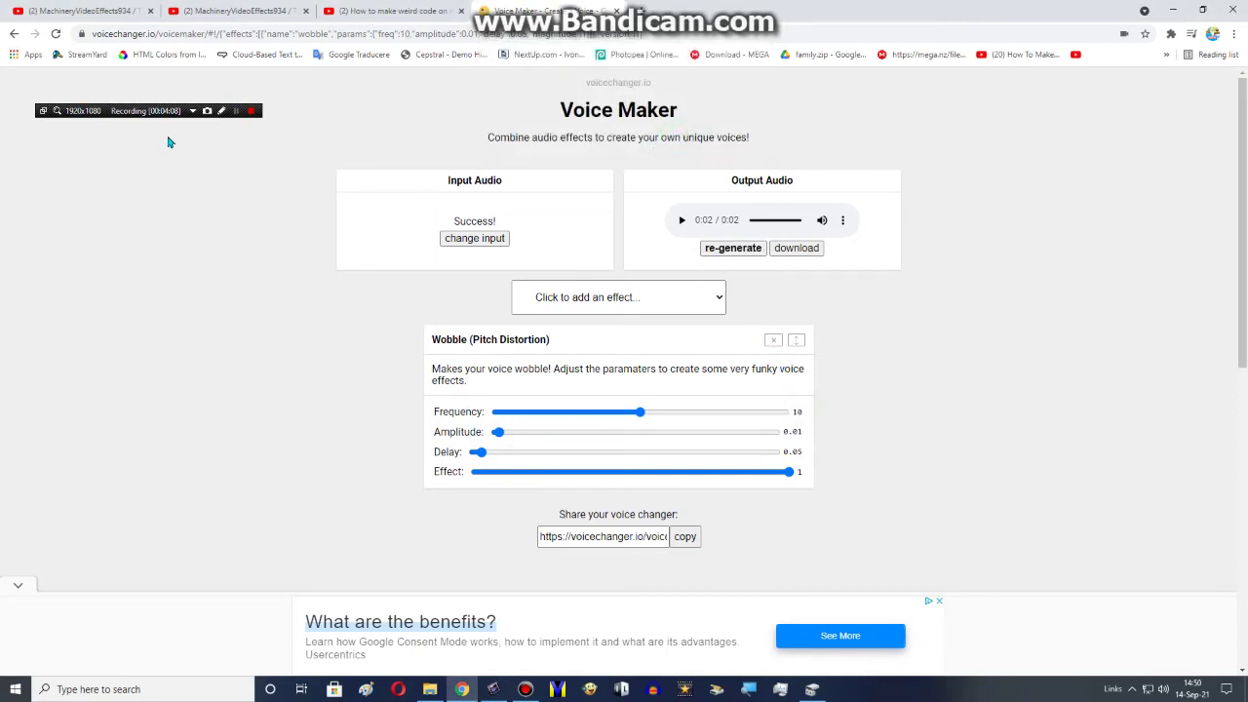
left_click(235, 110)
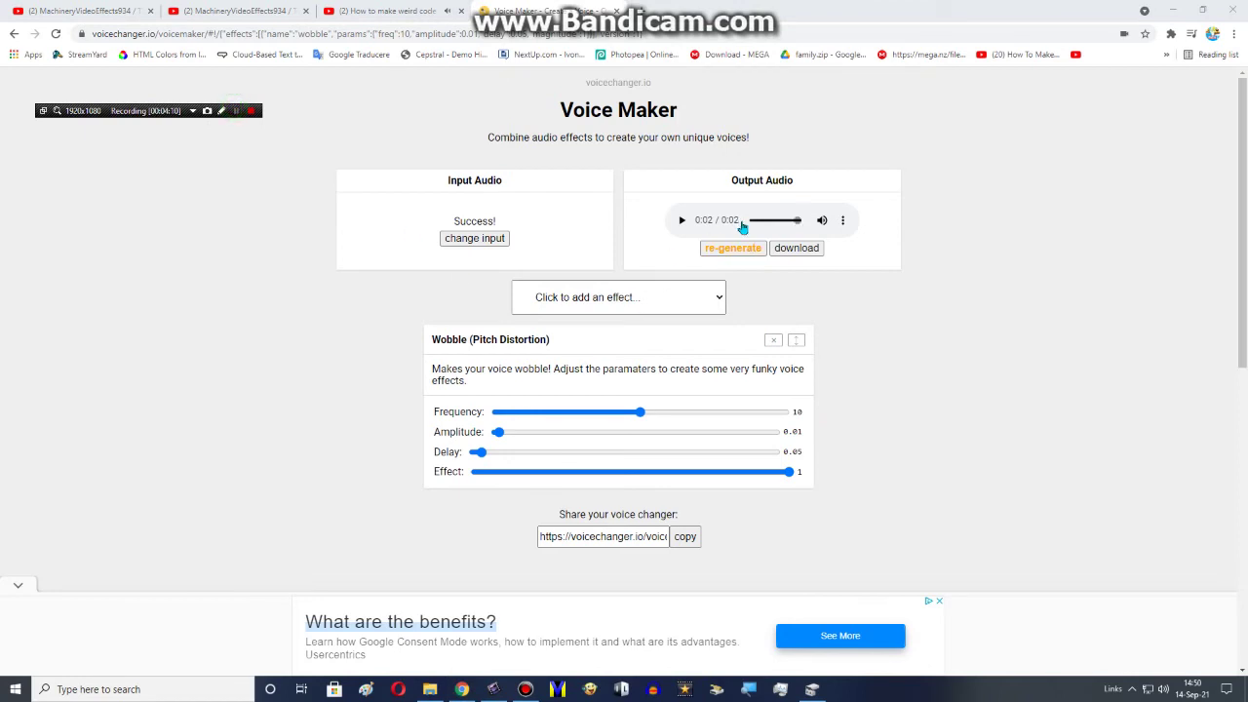
left_click(743, 250)
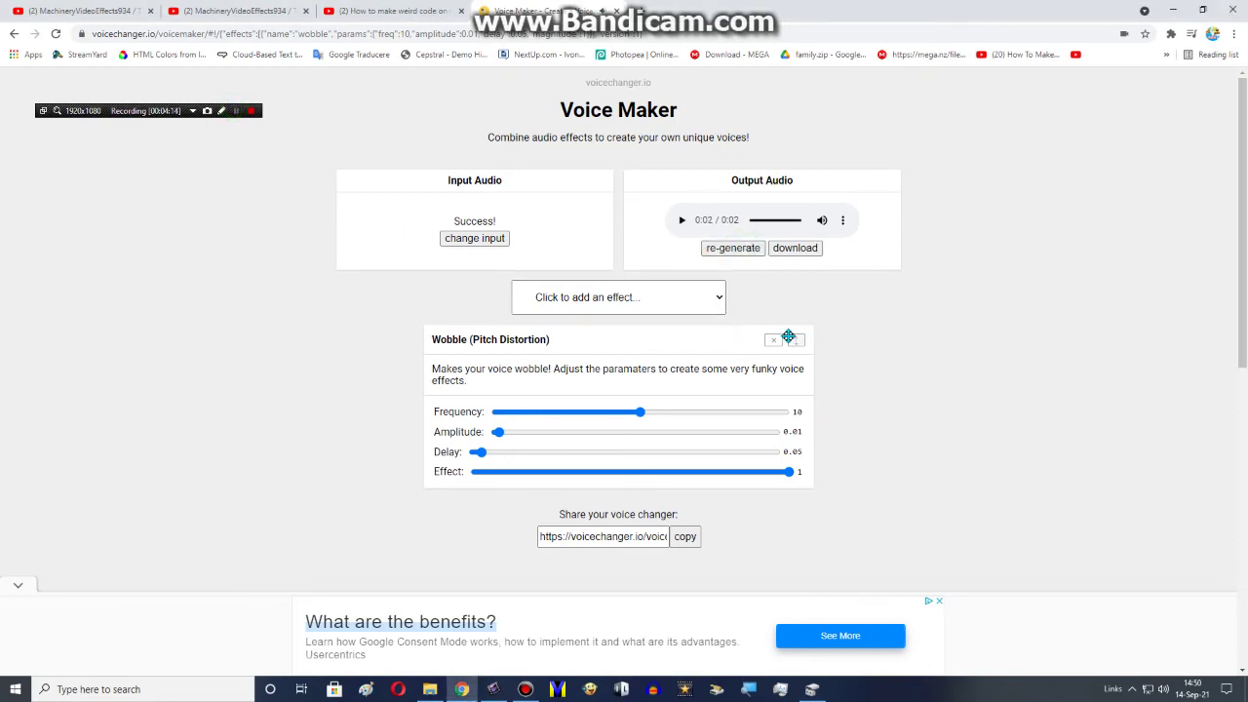
- Remove the Wobble (Pitch Distortion) effect and re-generate the output audio without any effects
left_click(777, 342)
left_click(733, 251)
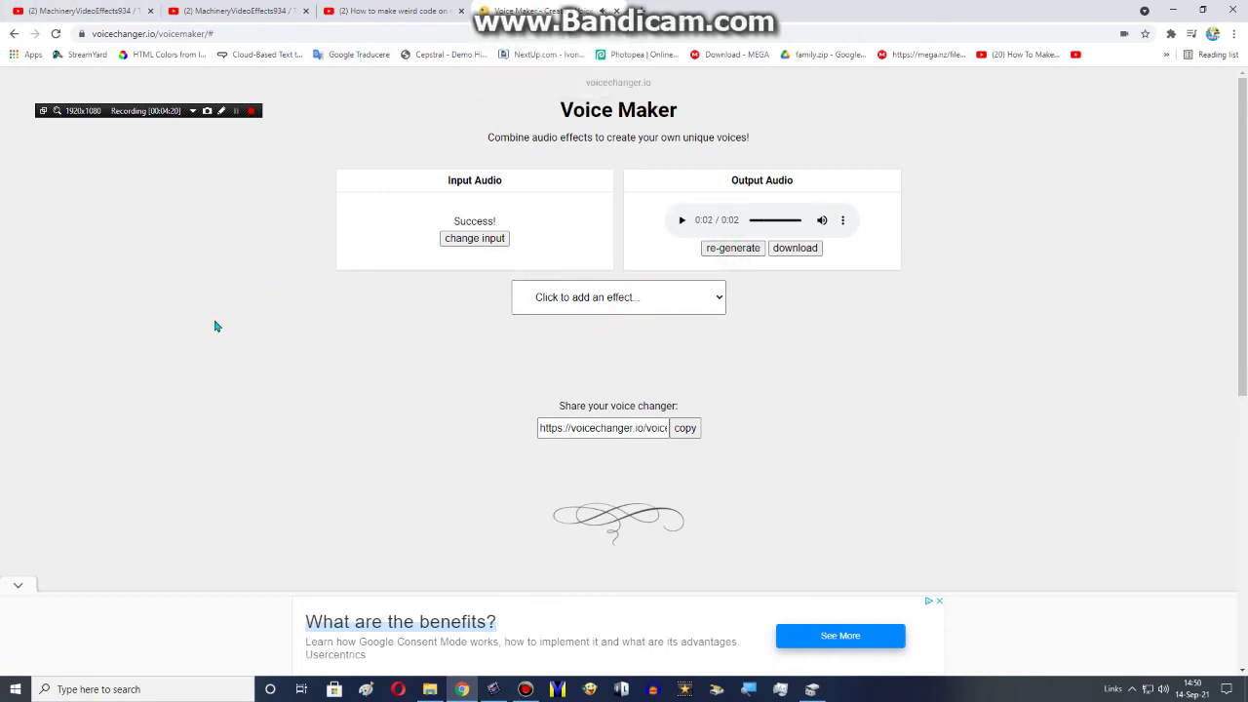
left_click(526, 690)
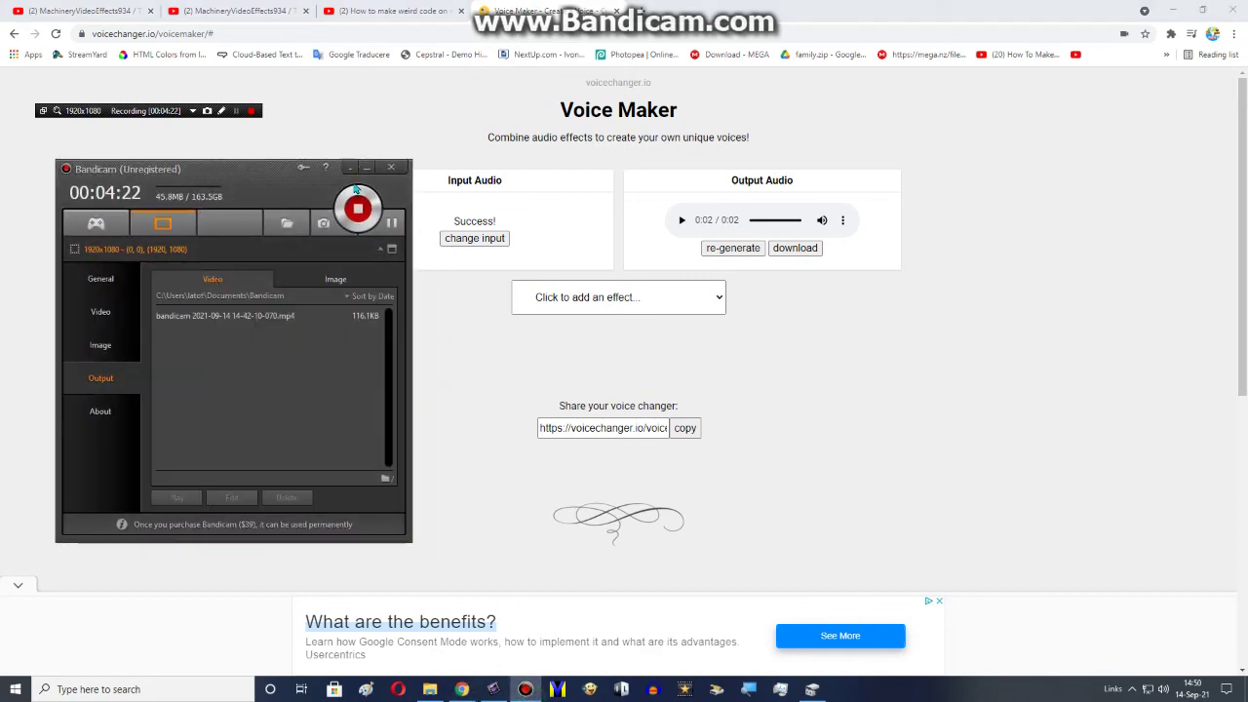